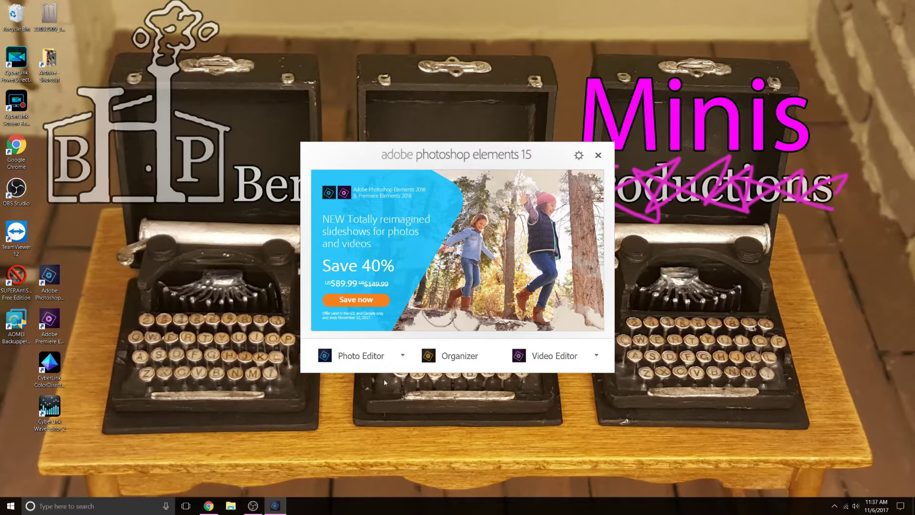
- Start a new blank file from the Photo Editor's dropdown menu
left_click(402, 356)
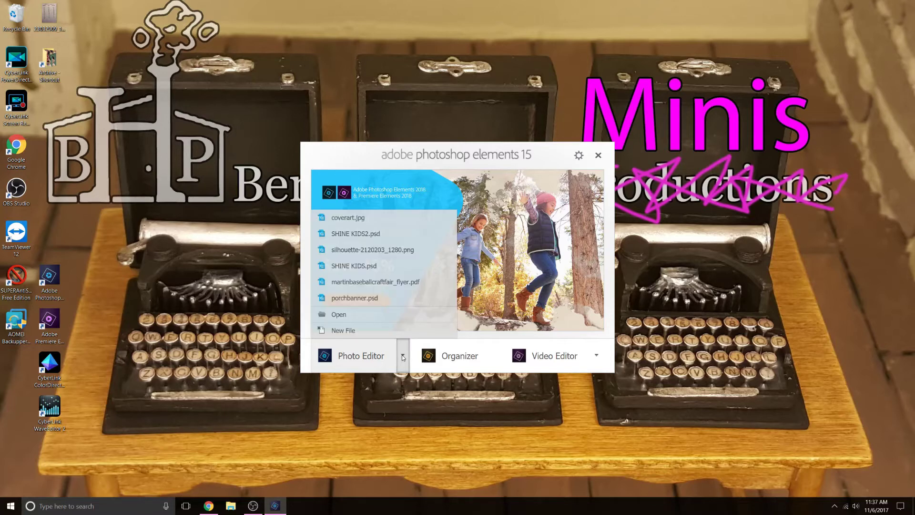
left_click(353, 330)
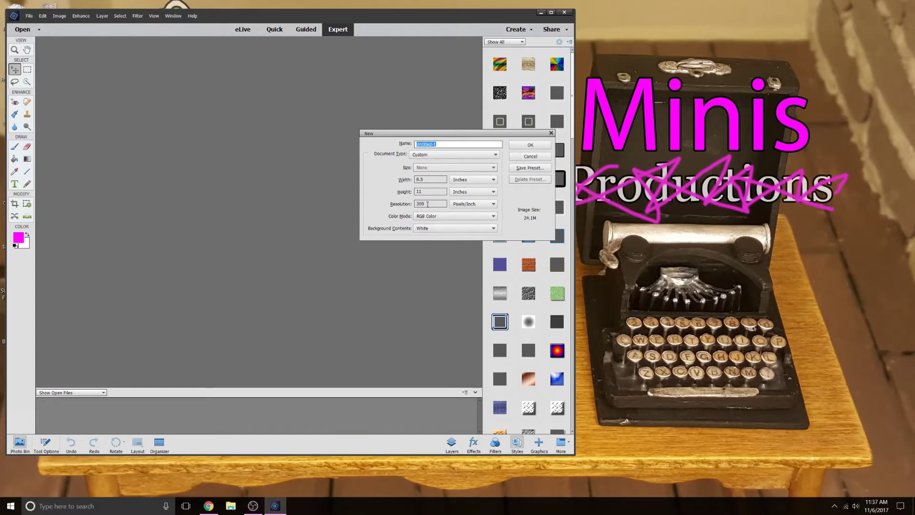
left_click(427, 205)
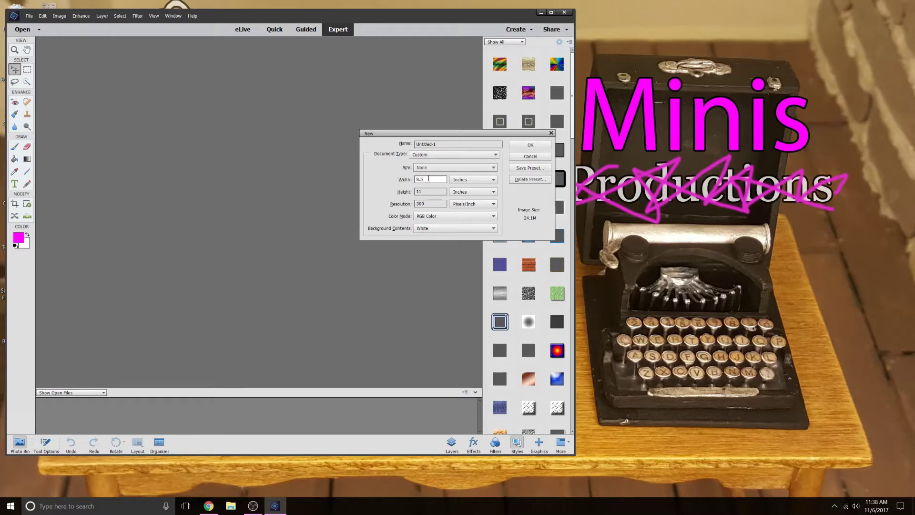
- Confirm the page is Width 8.5 and Height 11, both in Inches
left_click(428, 180)
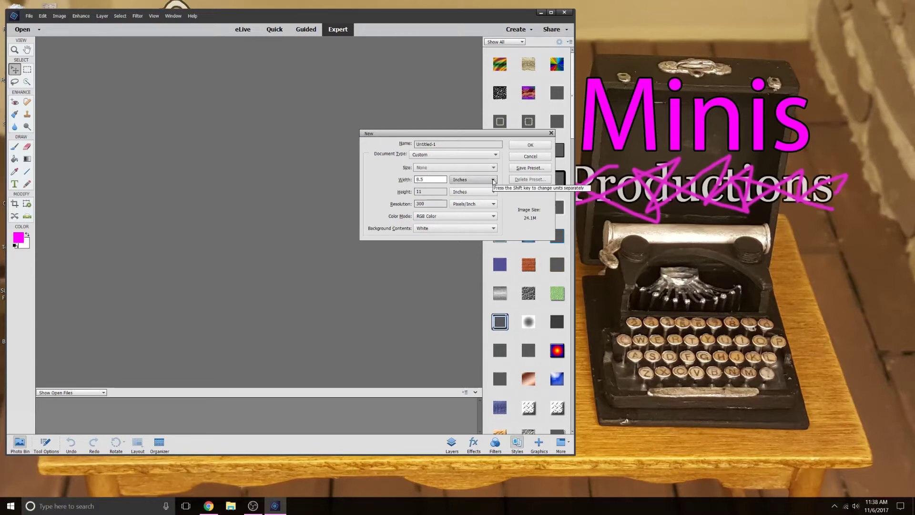
left_click(493, 180)
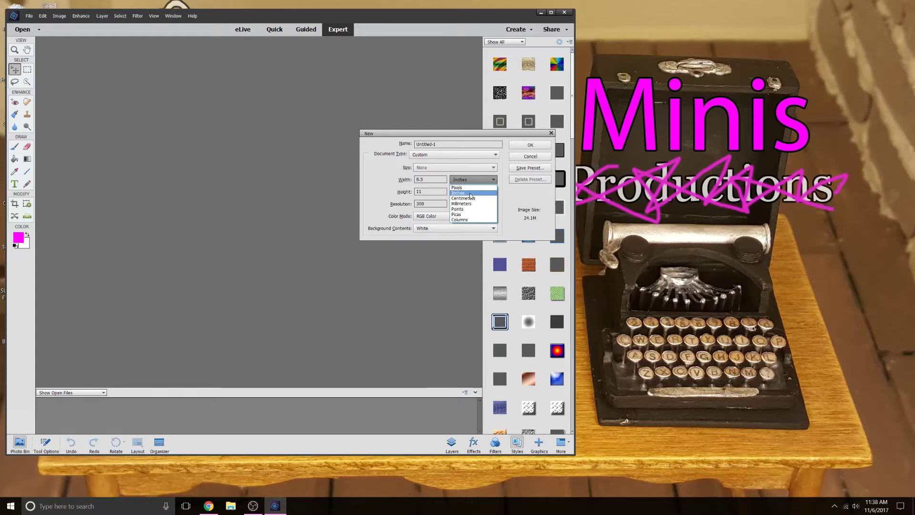
left_click(470, 195)
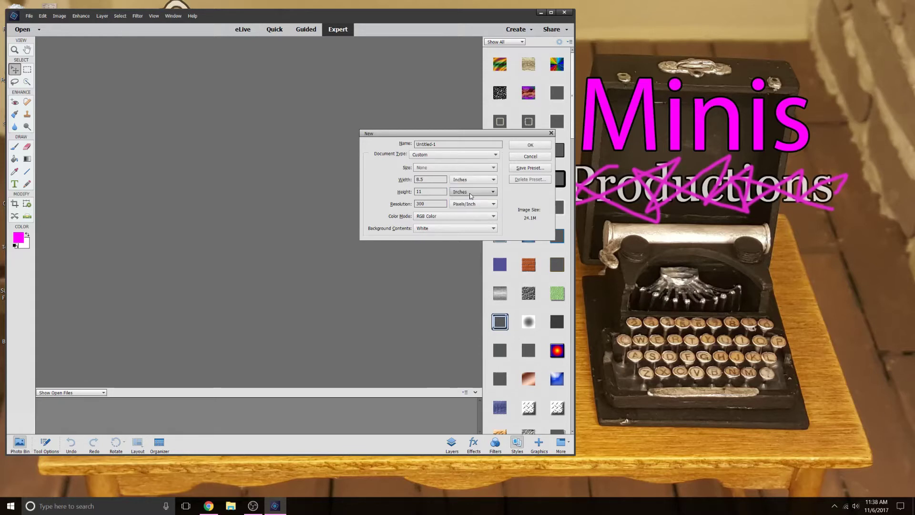
left_click(431, 192)
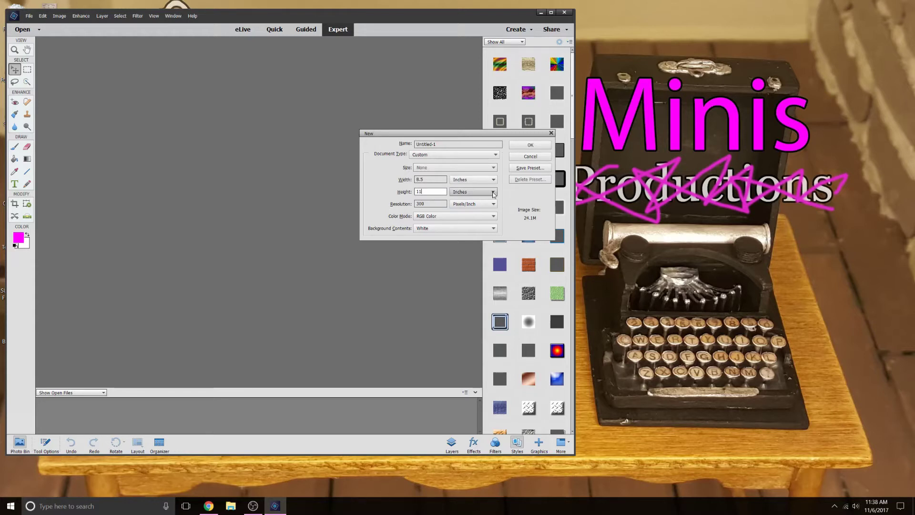
left_click(491, 192)
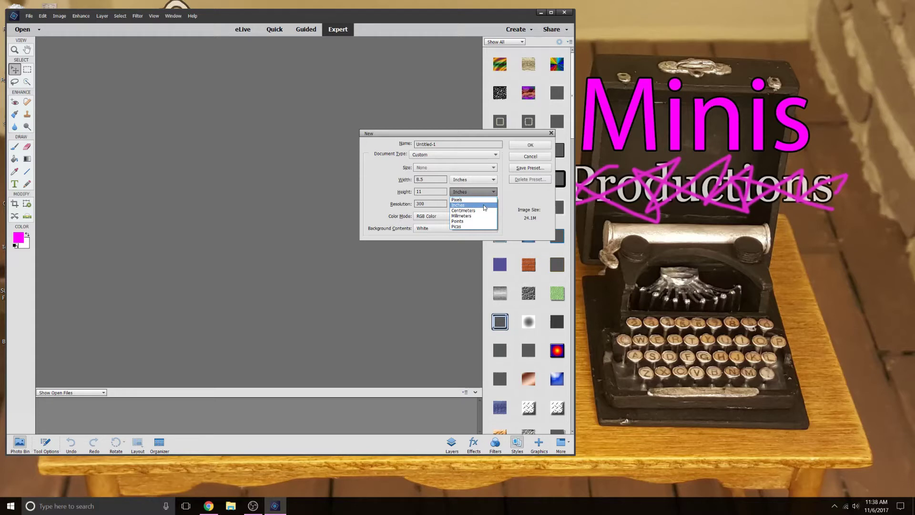
left_click(485, 208)
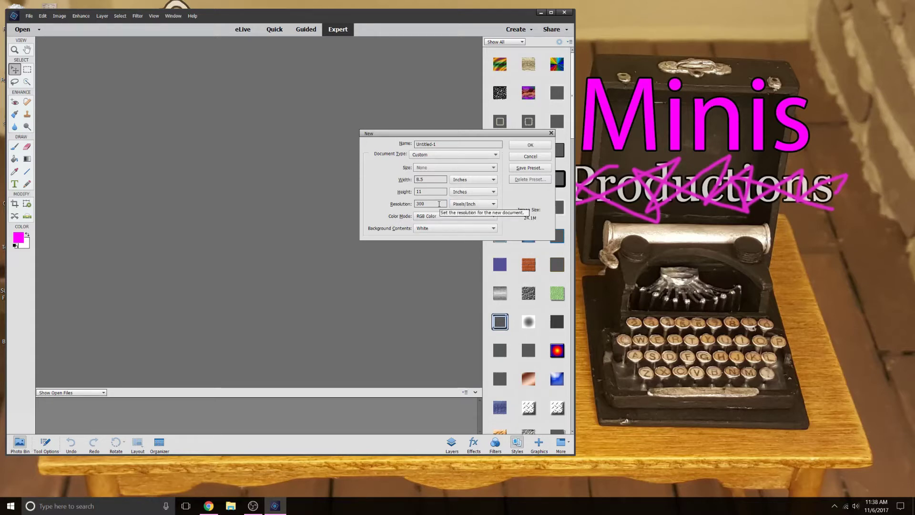
left_click(439, 205)
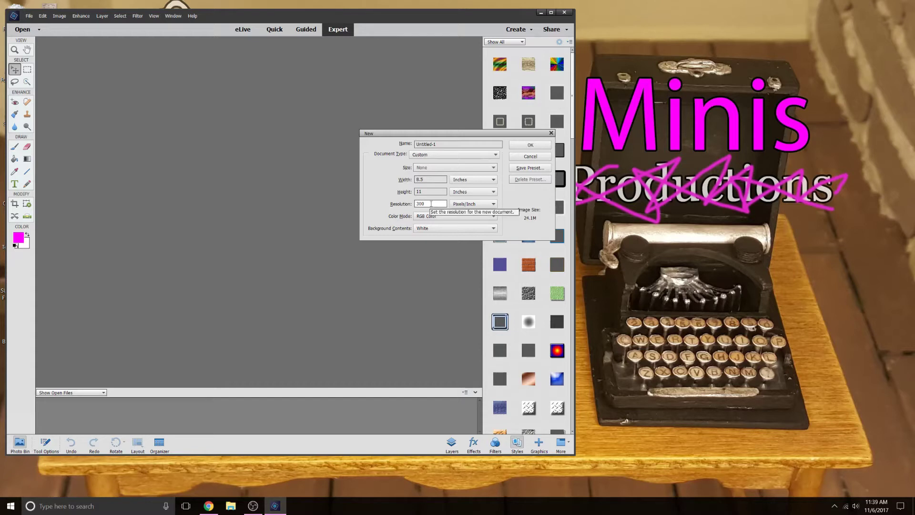
- Set resolution to 600 pixels/inch, keep RGB Color and a White background, and create the page
left_click_drag(427, 204, 409, 205)
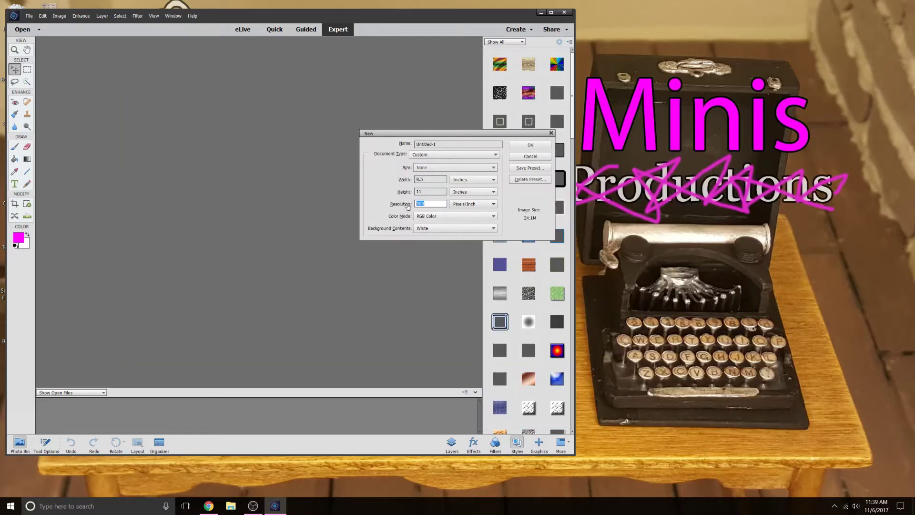
type("6")
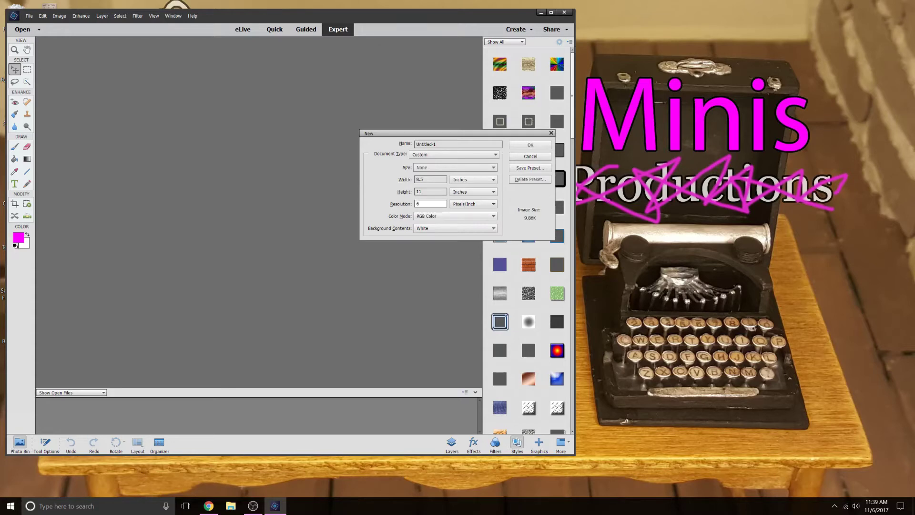
type("00")
left_click(444, 216)
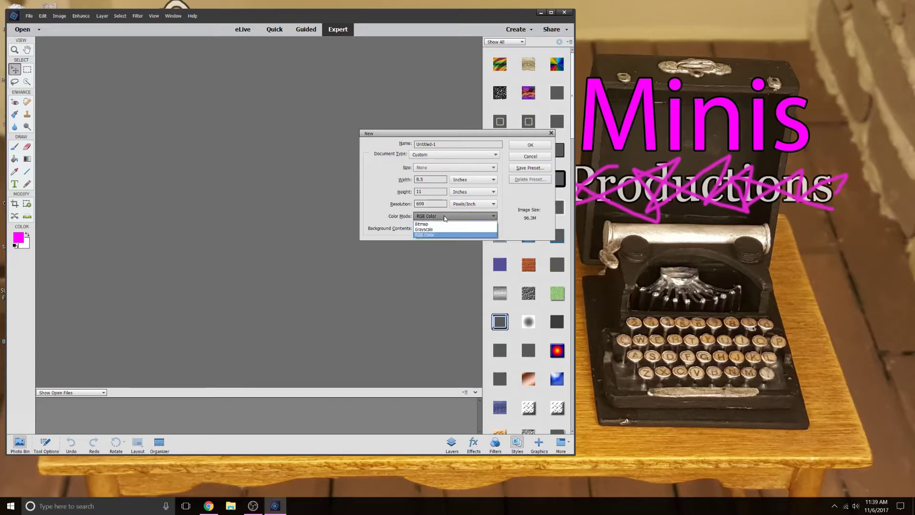
left_click(445, 217)
left_click(444, 217)
left_click(444, 216)
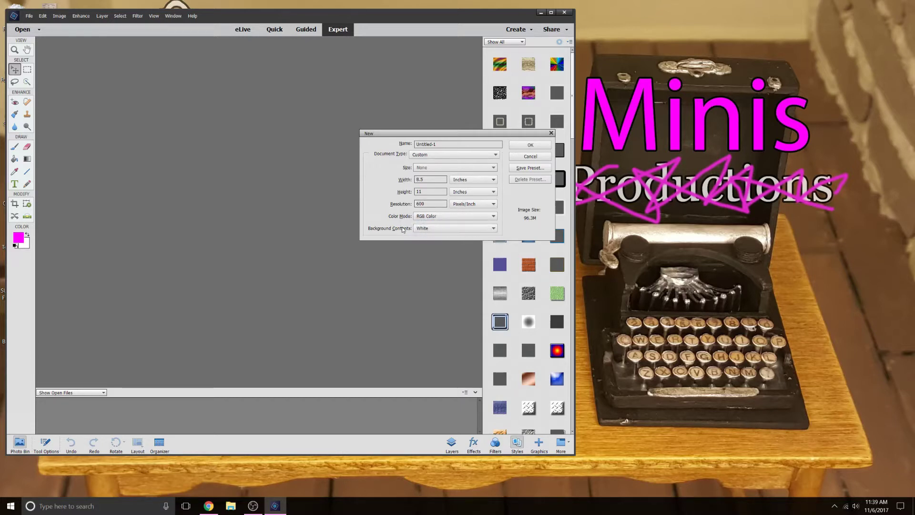
left_click(452, 229)
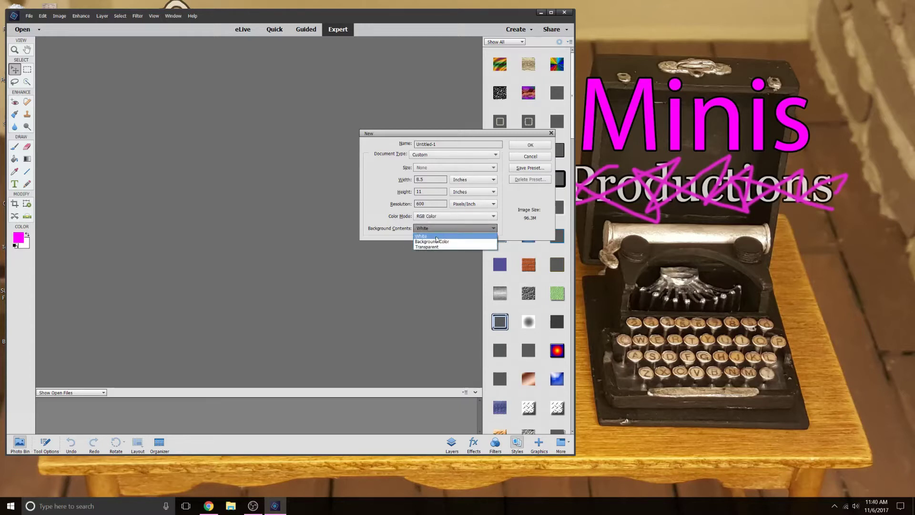
left_click(436, 236)
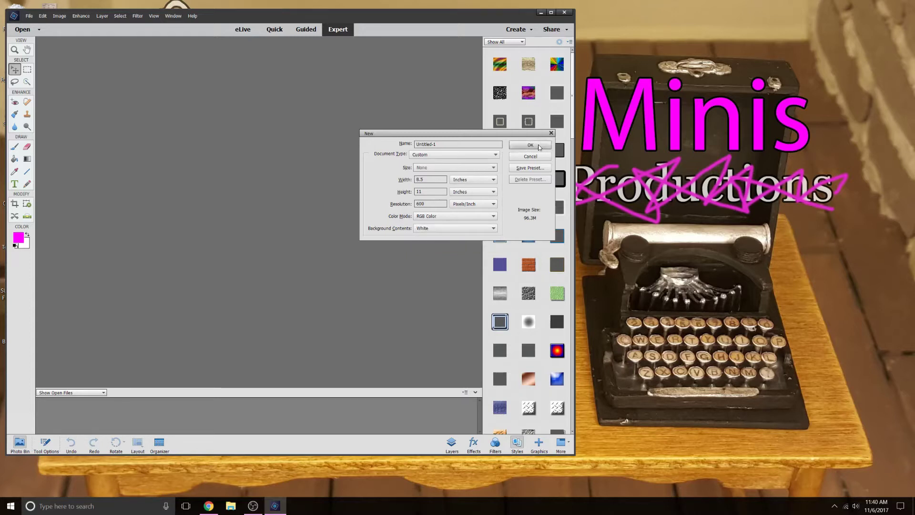
left_click(530, 146)
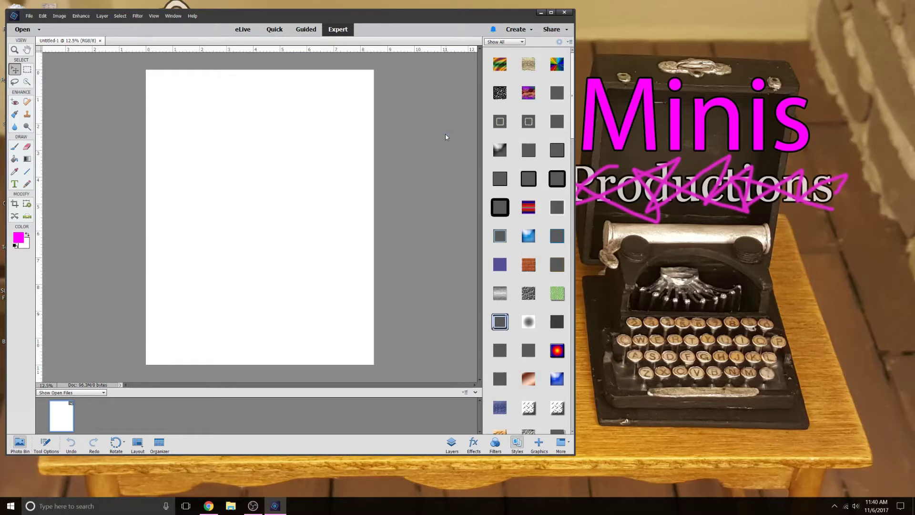
- Maximize the window and set the Line tool to a 3 px black line
key("super+Up")
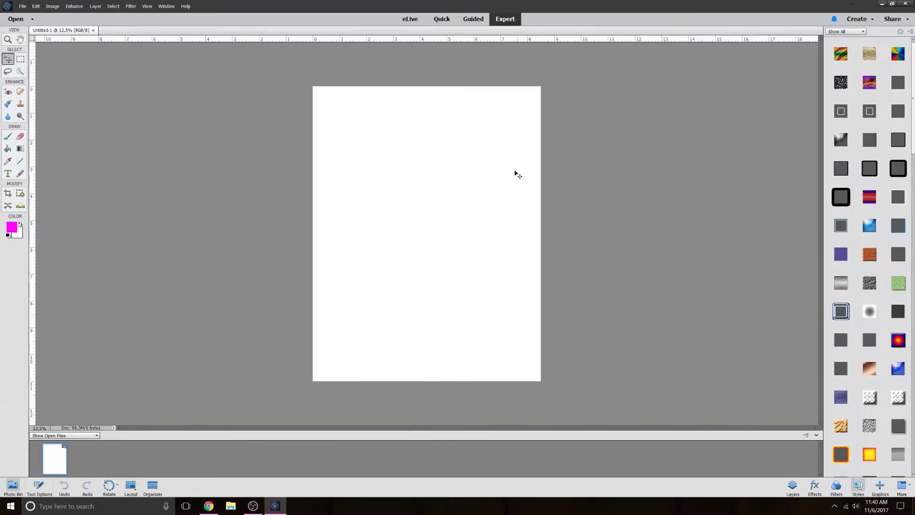
left_click(21, 162)
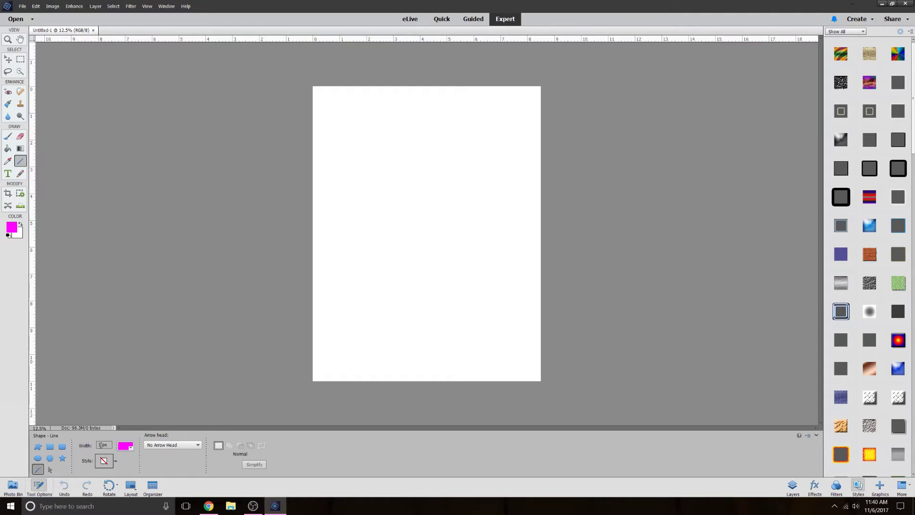
double_click(101, 445)
type("3")
left_click(125, 446)
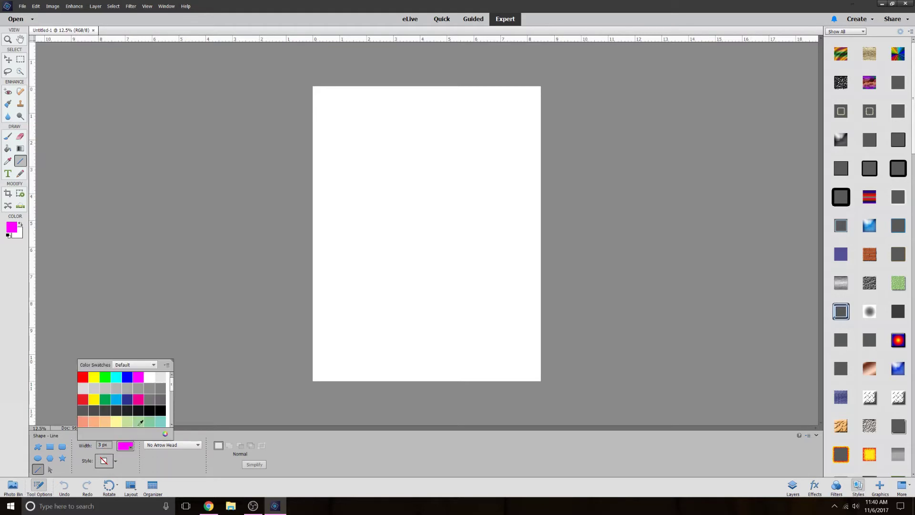
left_click(161, 410)
left_click(199, 367)
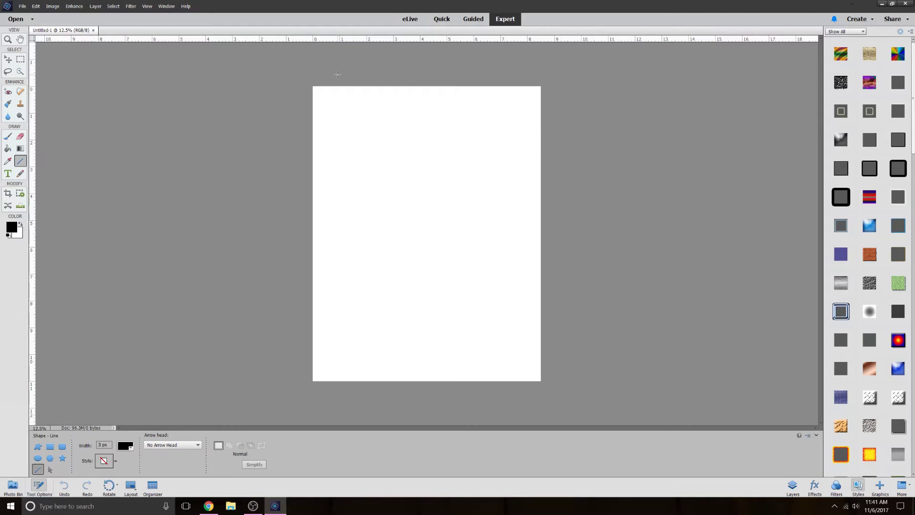
- Draw a vertical 3 px black line near the left edge, extending past the page's top and bottom
left_click(340, 76)
left_click_drag(340, 76, 343, 398)
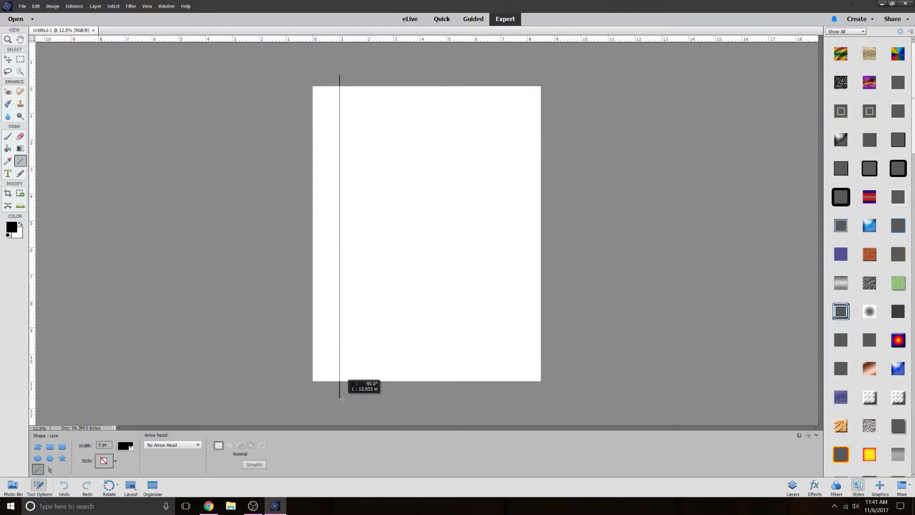
left_click_drag(343, 399, 340, 399)
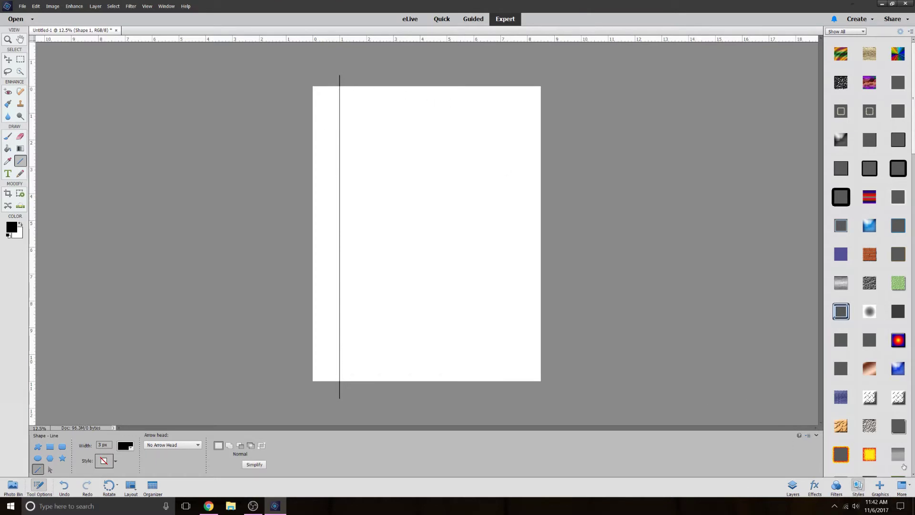
left_click(794, 486)
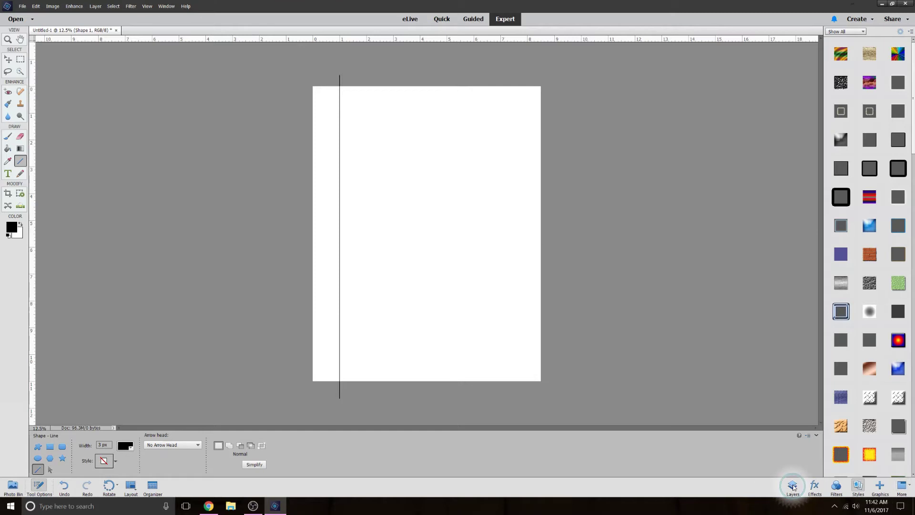
- Show the Layers panel, select Background, then reselect the Shape 1 line layer
left_click(793, 486)
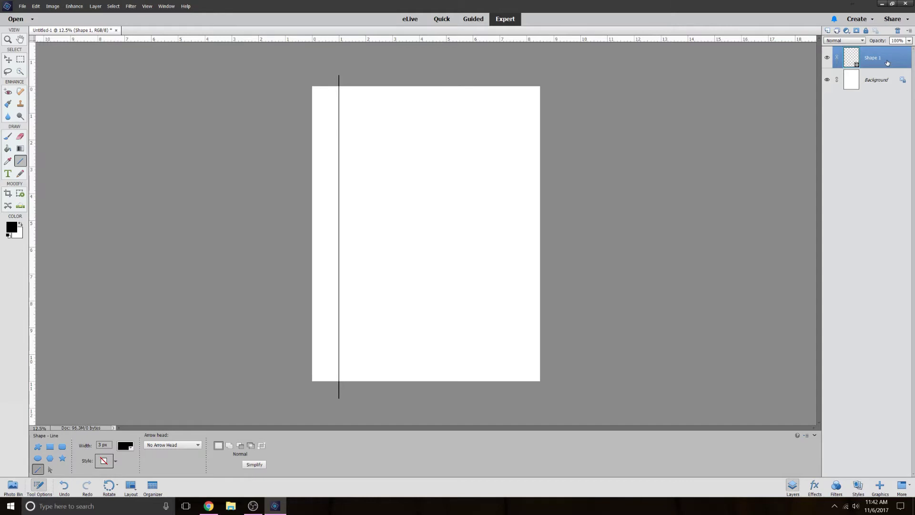
left_click(879, 84)
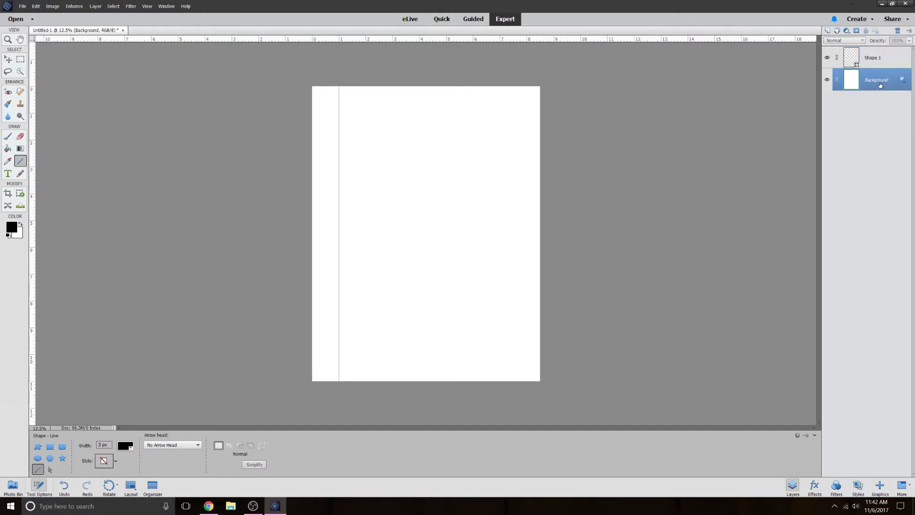
left_click(887, 58)
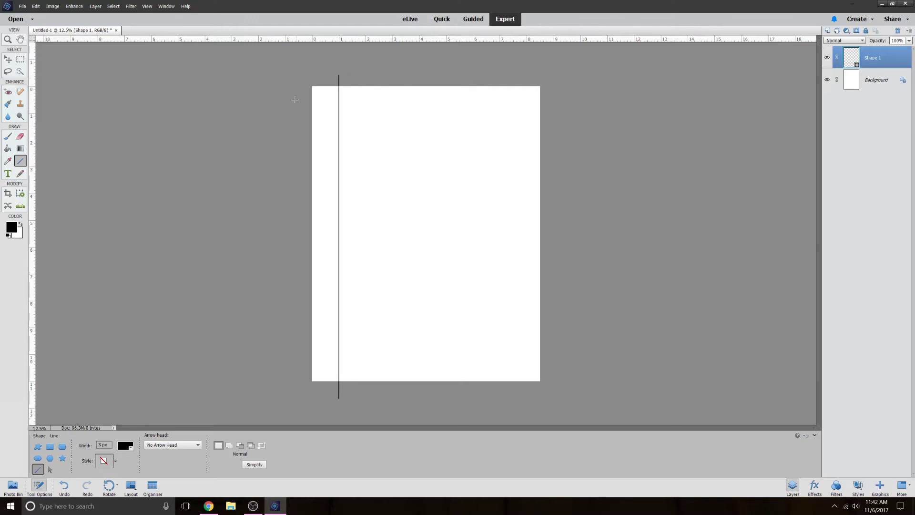
left_click(7, 40)
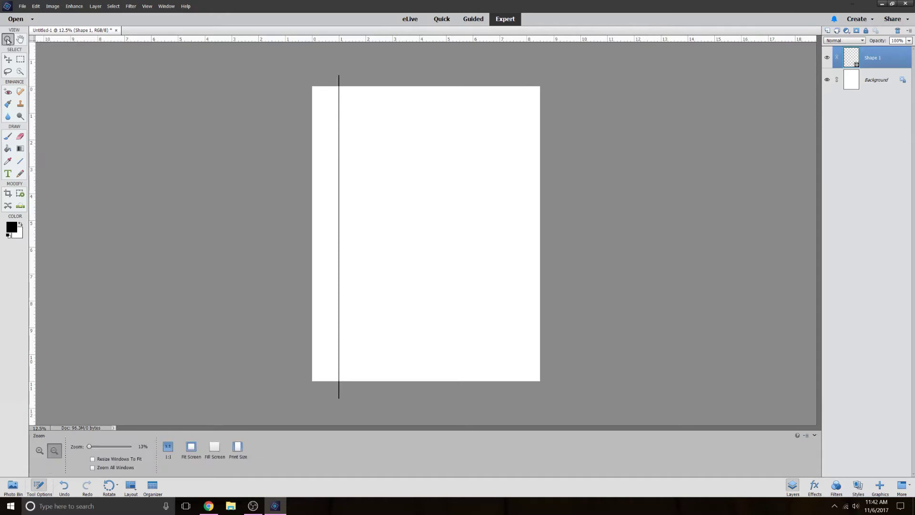
left_click(45, 456)
left_click(39, 452)
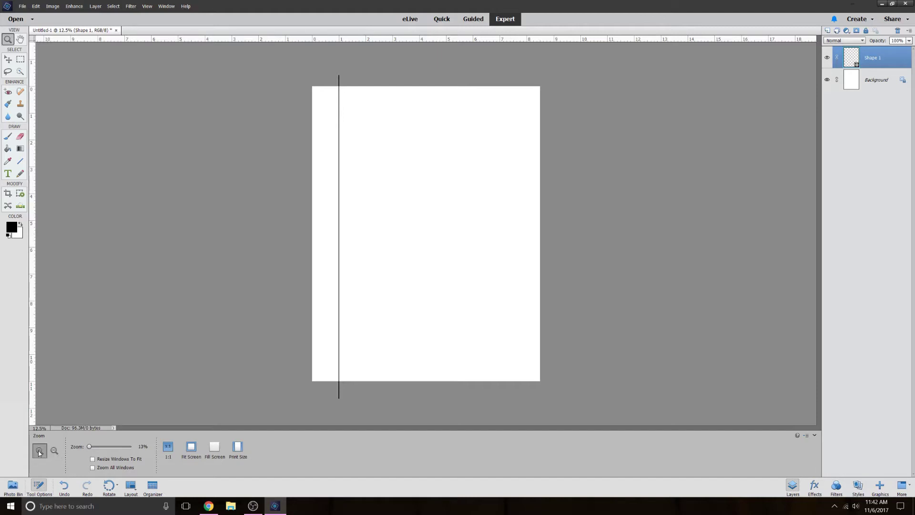
left_click(400, 162)
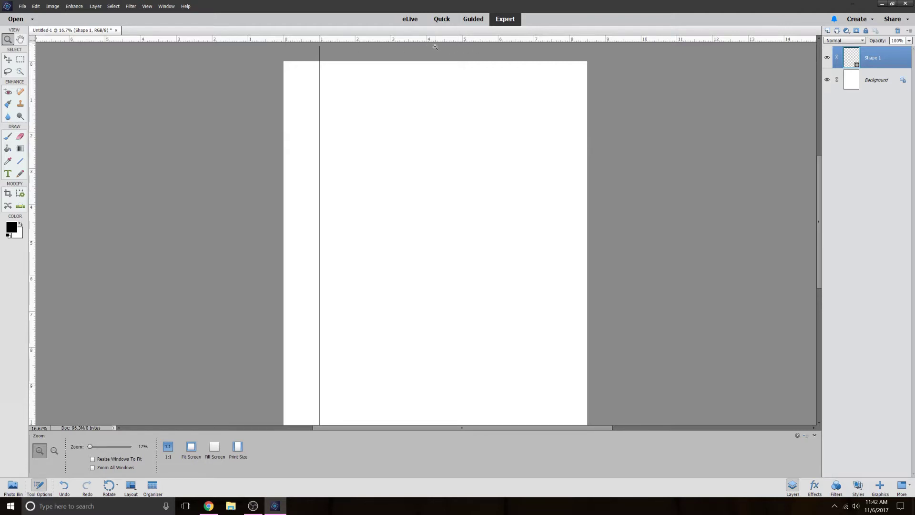
left_click(148, 6)
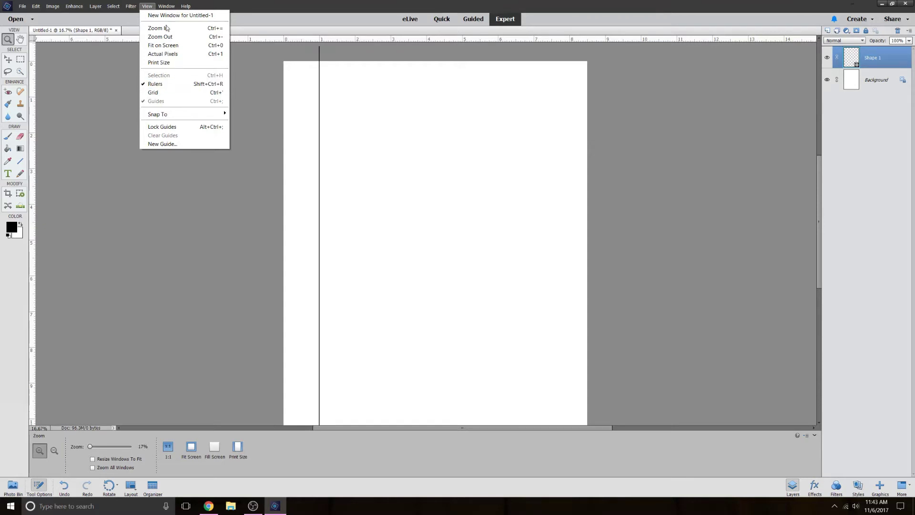
key("Escape")
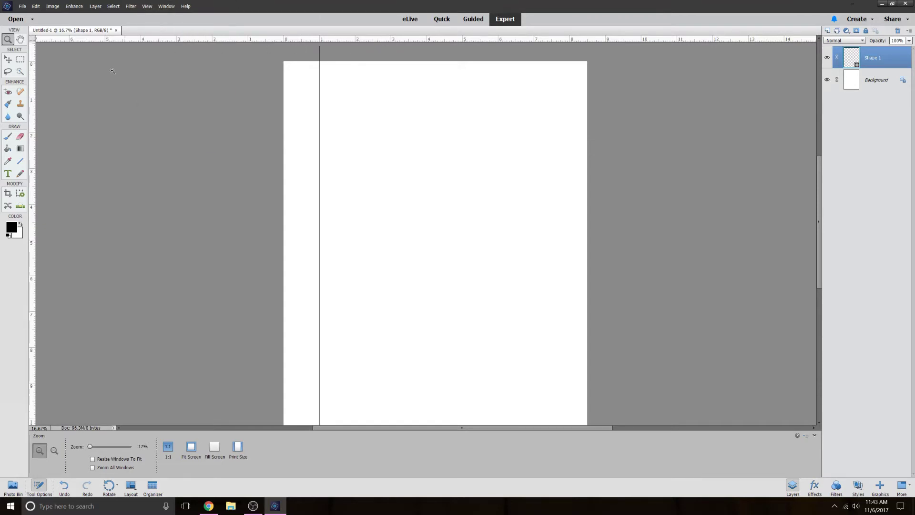
- Draw a second vertical line down the page, just right of the first
left_click(20, 163)
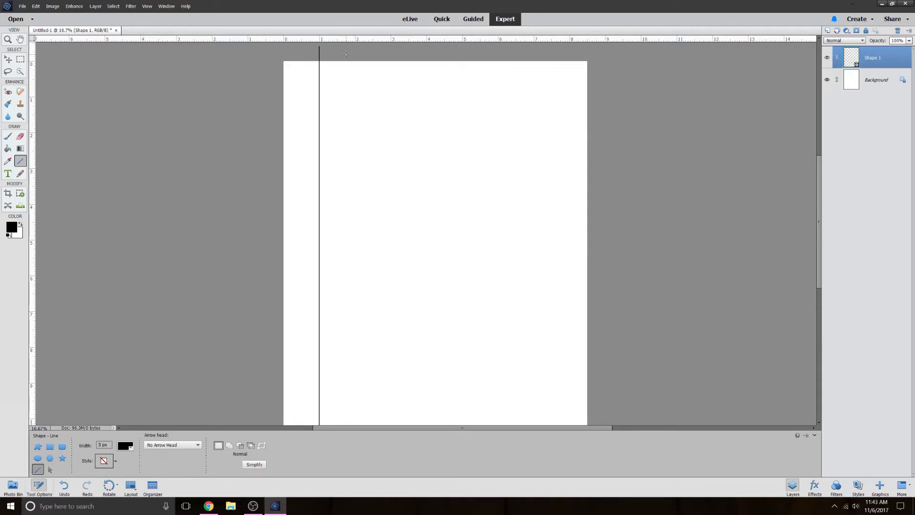
mouse_move(346, 54)
left_mouse_down()
mouse_move(365, 422)
mouse_move(334, 289)
mouse_move(335, 240)
left_mouse_up()
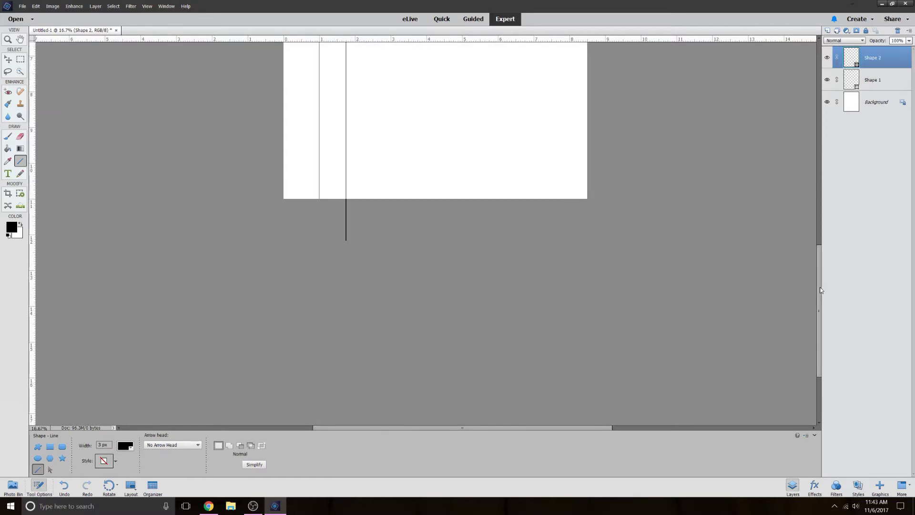
left_click_drag(821, 288, 818, 204)
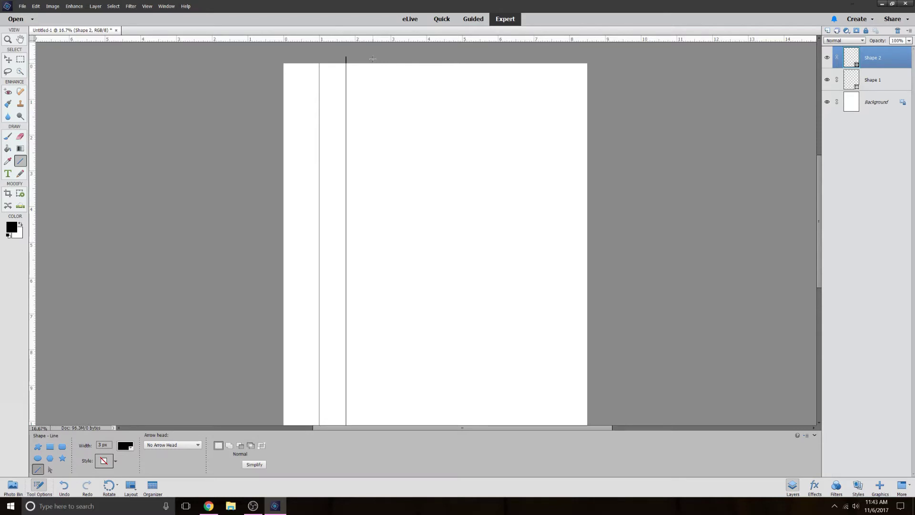
- Draw a third vertical line further right, then scroll back to the page top
left_click_drag(373, 58, 372, 160)
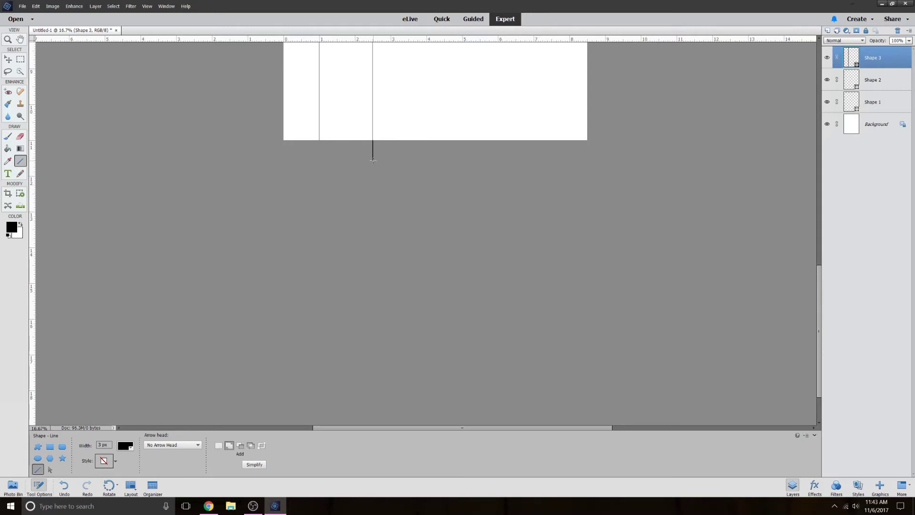
scroll(659, 153, "up", 2)
scroll(658, 153, "up", 3)
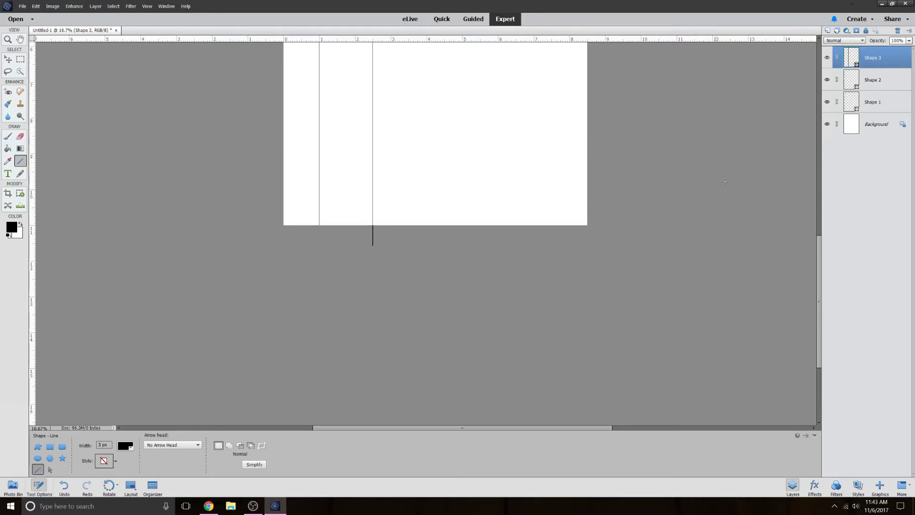
left_click_drag(821, 281, 817, 176)
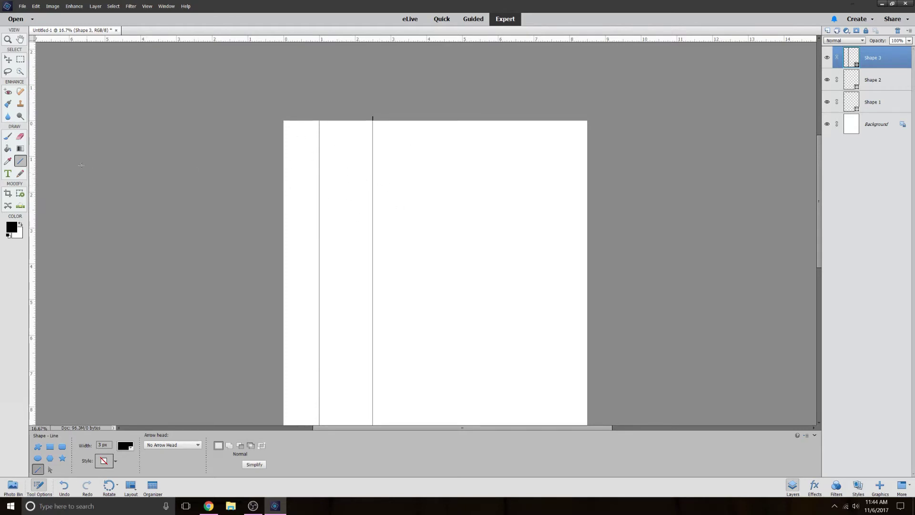
- Zoom the view in on the page to 25%
left_click(20, 116)
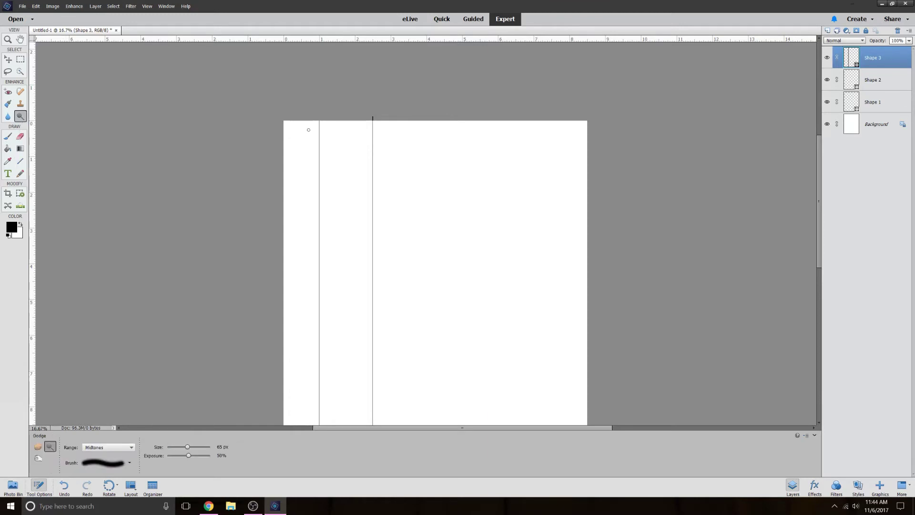
left_click(8, 40)
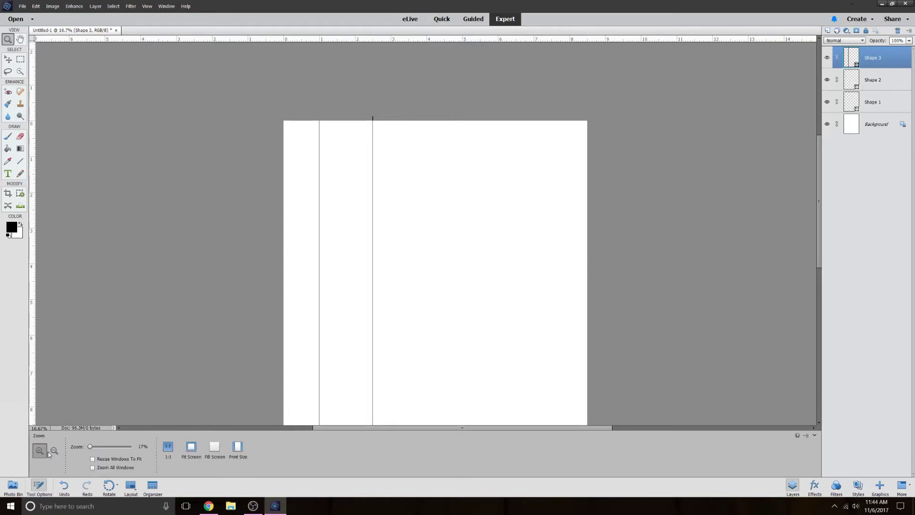
left_click(342, 203)
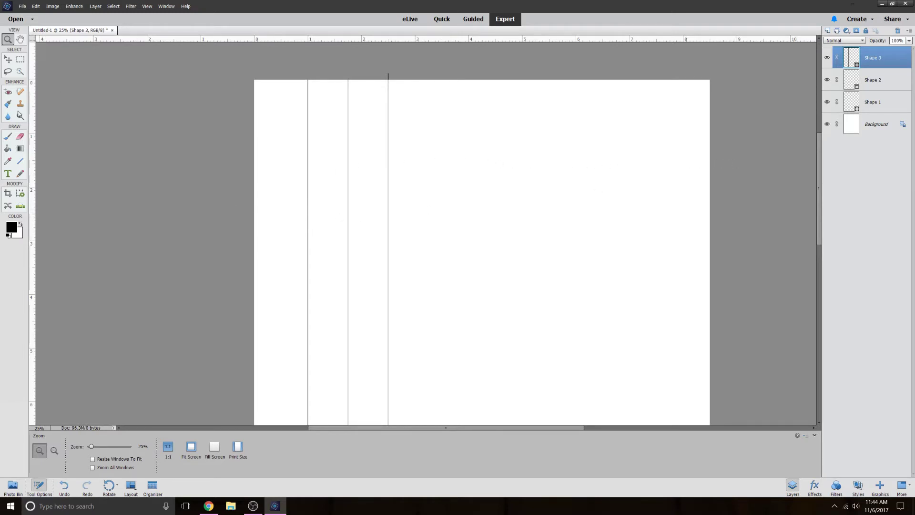
- Draw two horizontal lines across the upper page, crossing the three vertical lines
left_click(20, 163)
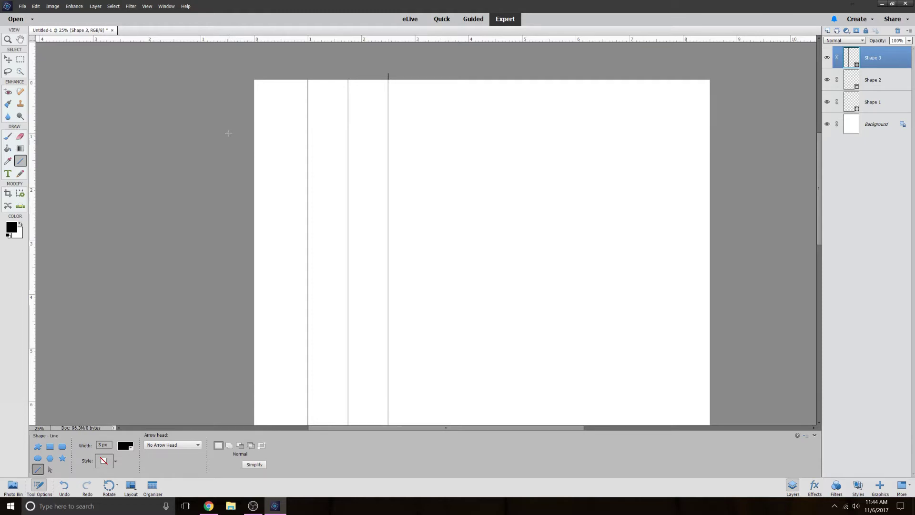
left_click(33, 134)
left_click_drag(242, 133, 734, 158)
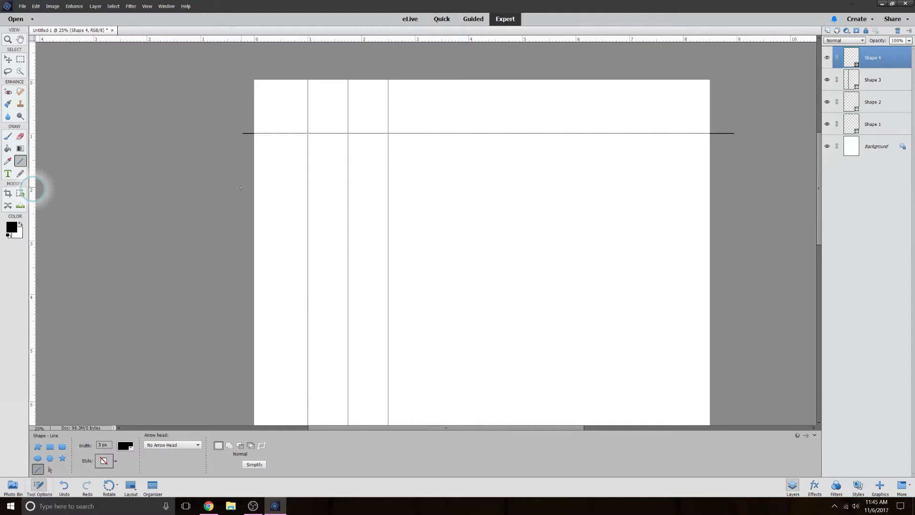
left_click_drag(241, 186, 740, 221)
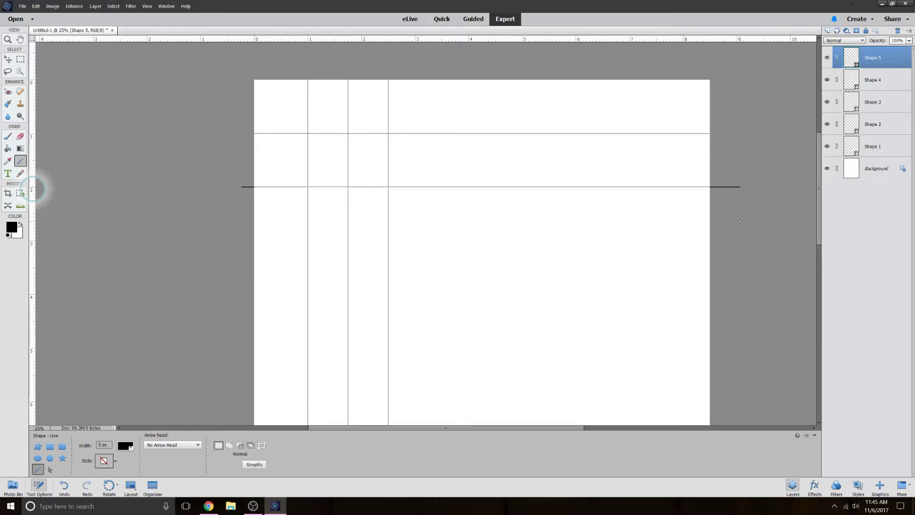
- Zoom in with a marquee around the upper-left grid cells
left_click(8, 39)
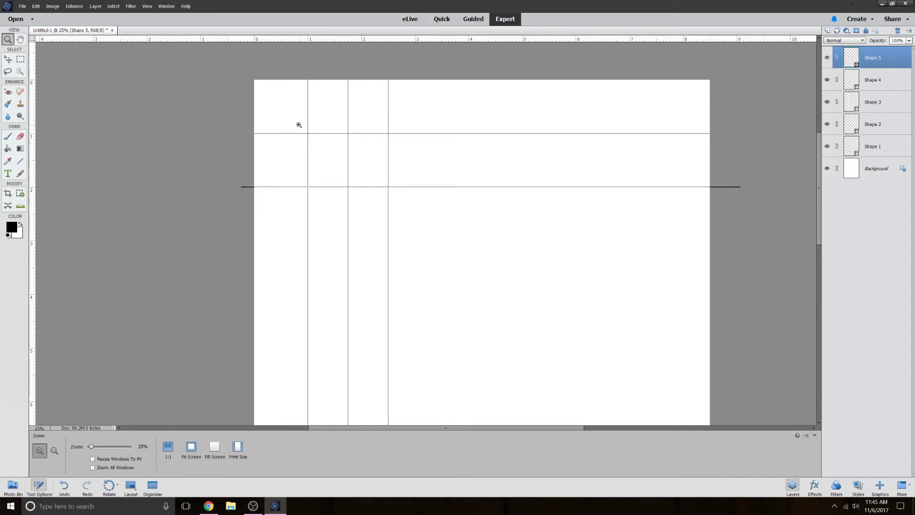
left_click(33, 448)
left_click_drag(286, 112, 420, 213)
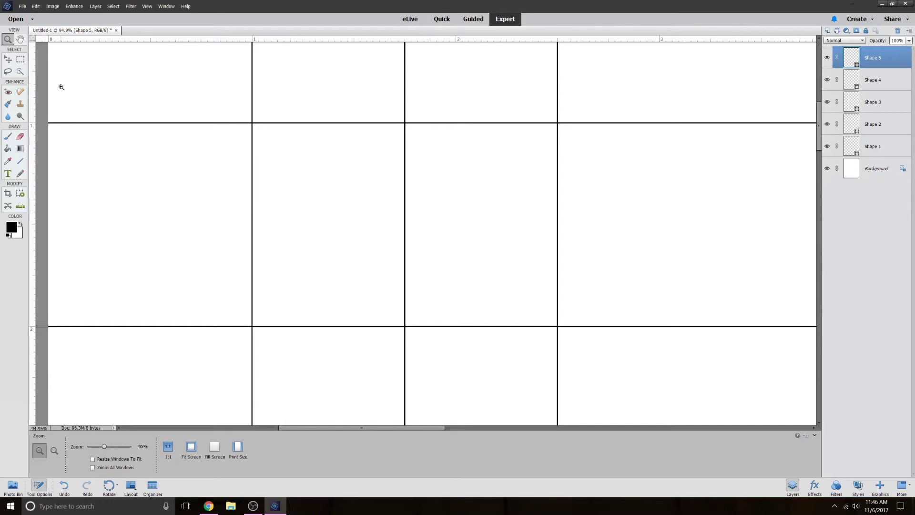
- Pick the Horizontal Type tool and set the text size to 6 pt with Auto leading
left_click(9, 175)
left_click(9, 176)
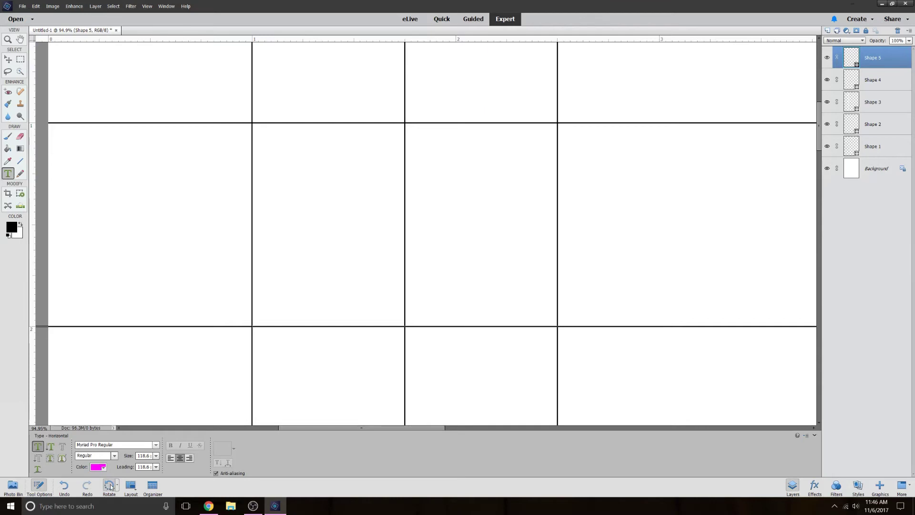
left_click(156, 456)
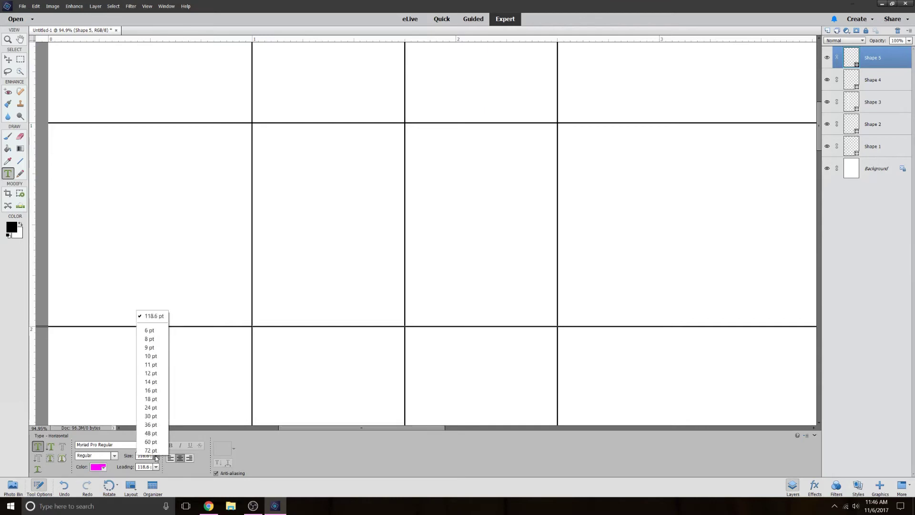
left_click(151, 331)
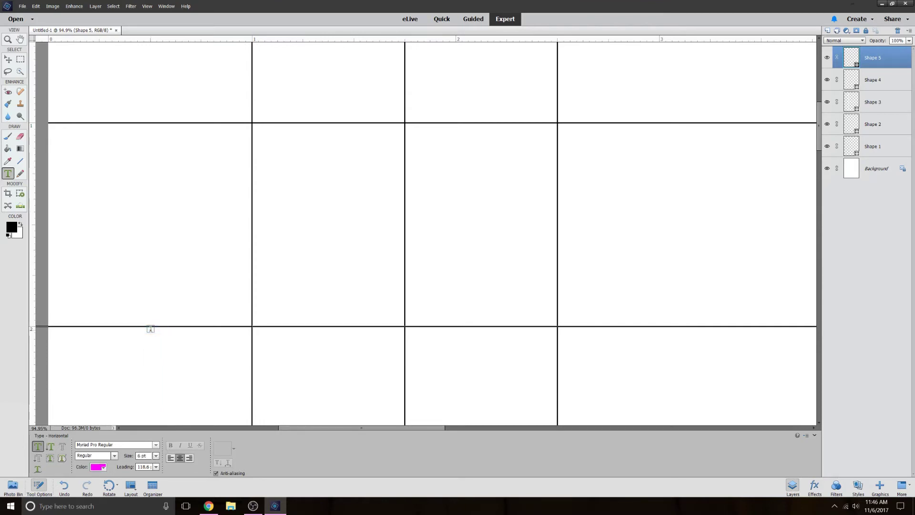
left_click(156, 467)
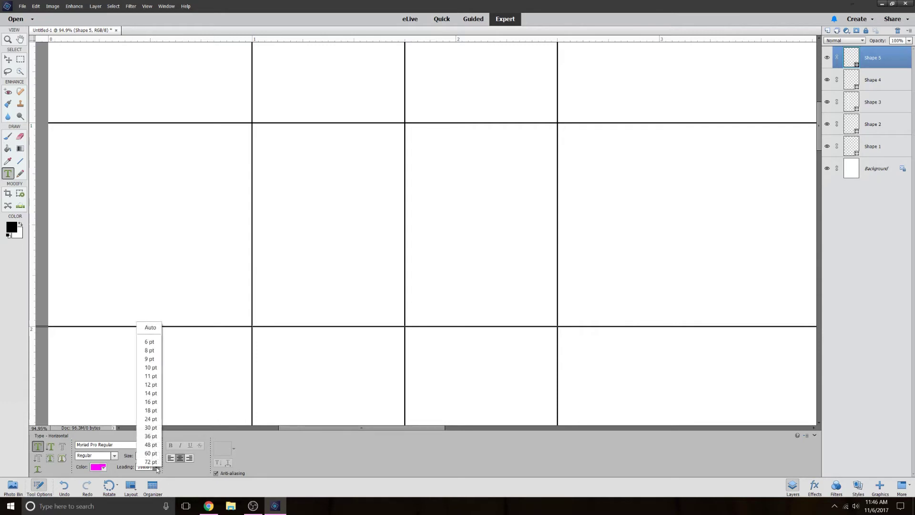
left_click(151, 329)
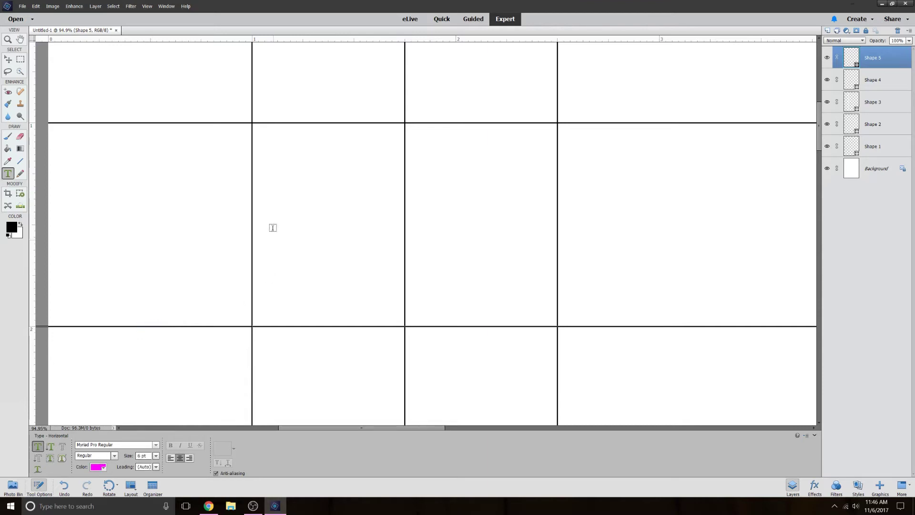
- Start a text block in the grid cell and type the greeting line, fixing a typo
left_click(275, 161)
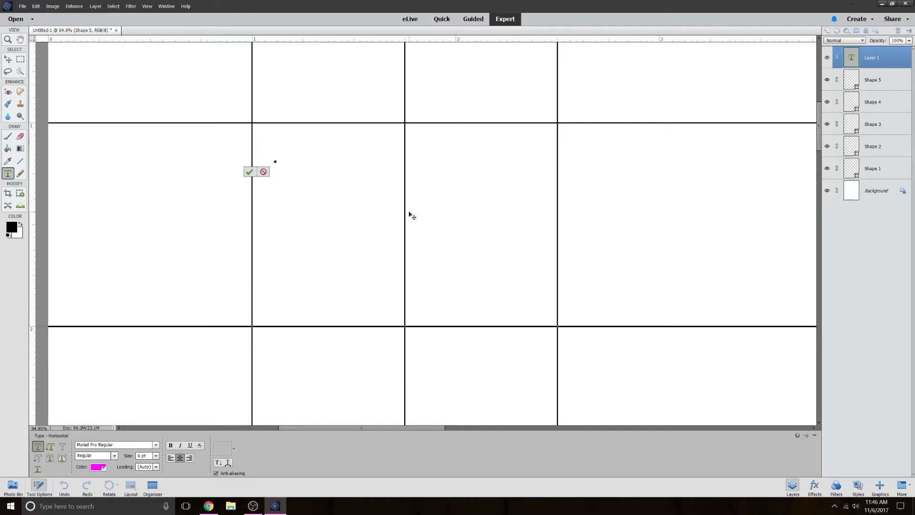
type("Dear Sa")
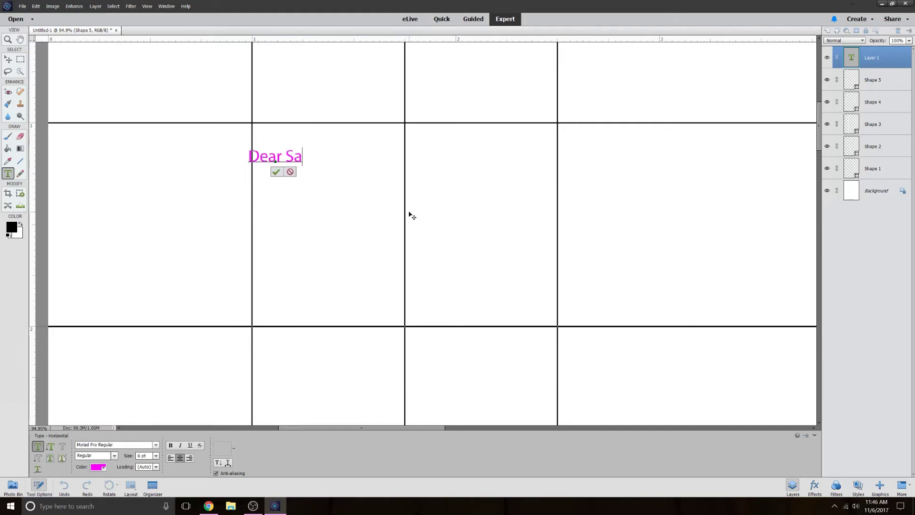
type("me")
key("BackSpace")
type(",")
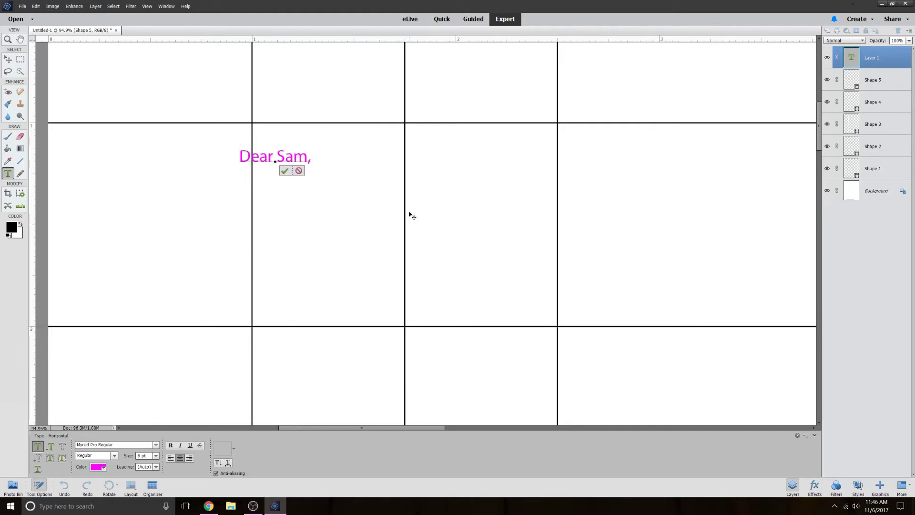
key("Return")
- Type 'Thank you for the yummy cookies.' and select all three lines of the note
type("Thank y")
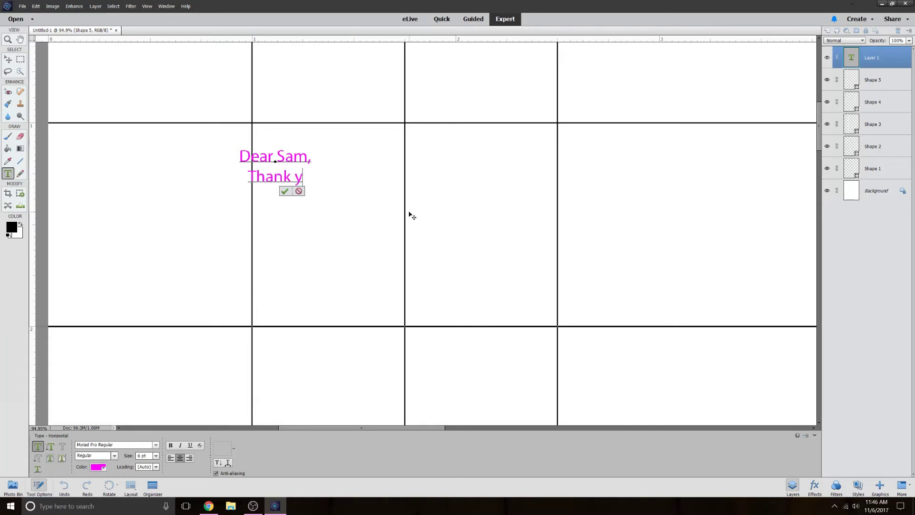
type("ou for the ")
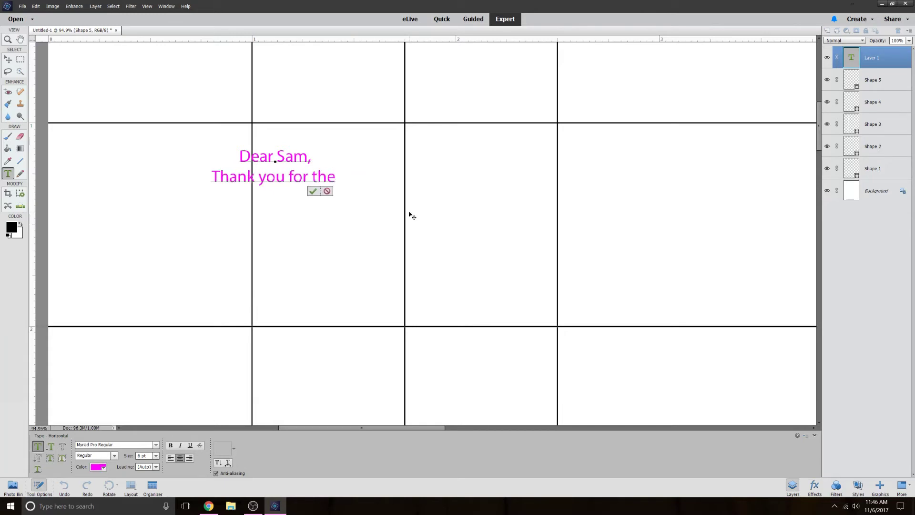
type("de")
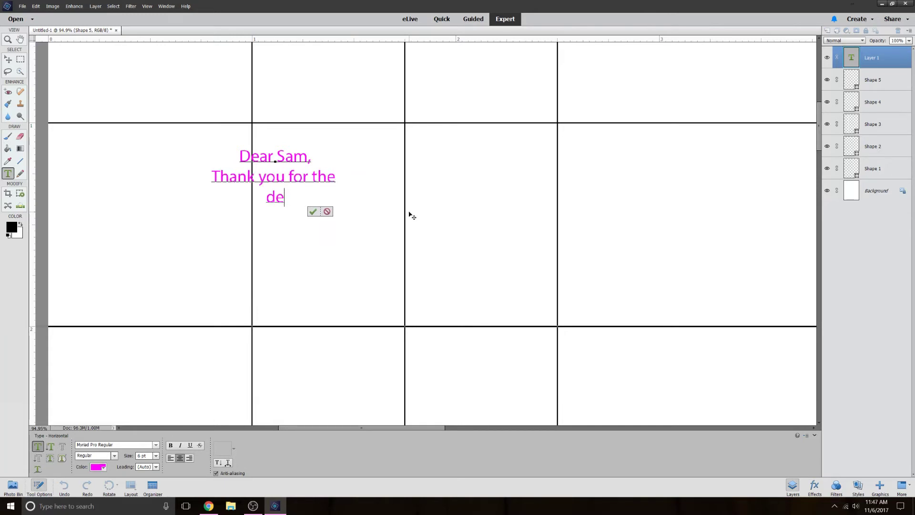
type("lis")
type("cies")
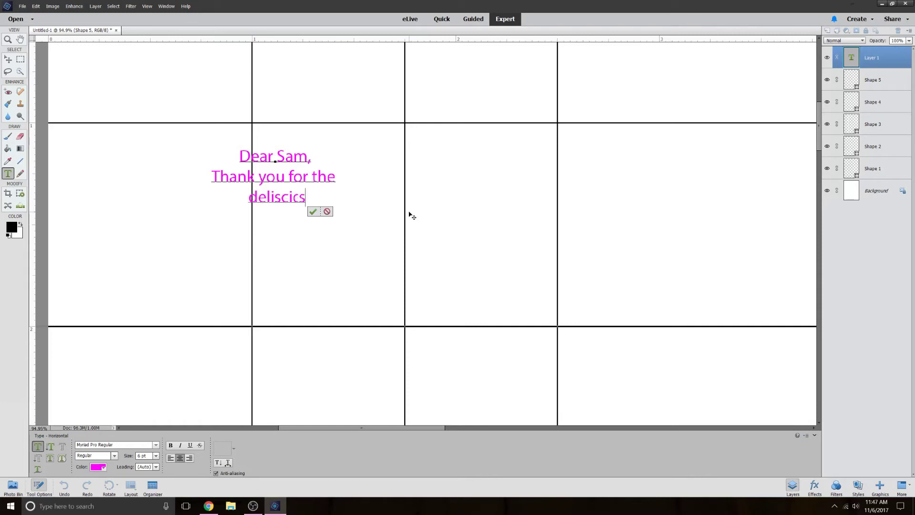
key("BackSpace")
key("BackSpace")
type("os")
key("BackSpace")
key("BackSpace")
key("BackSpace")
key("BackSpace")
key("BackSpace")
key("BackSpace")
key("BackSpace")
key("BackSpace")
key("BackSpace")
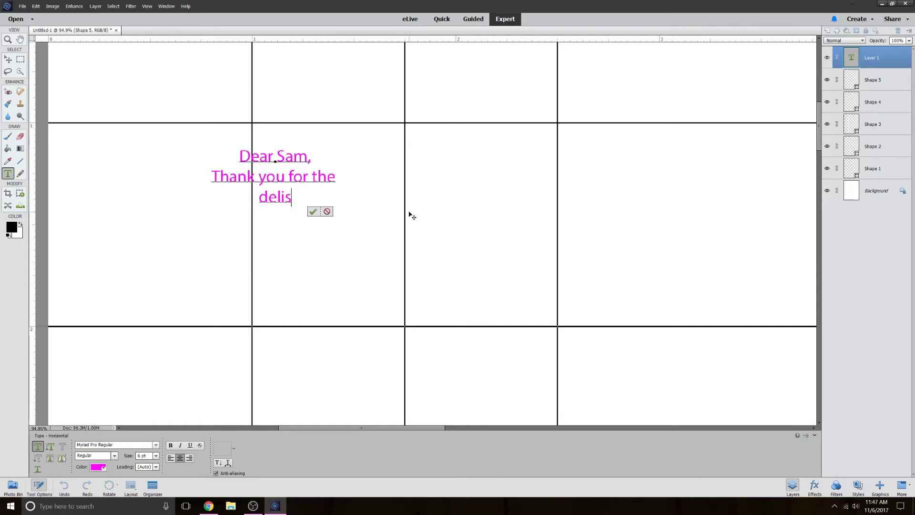
type("yumm")
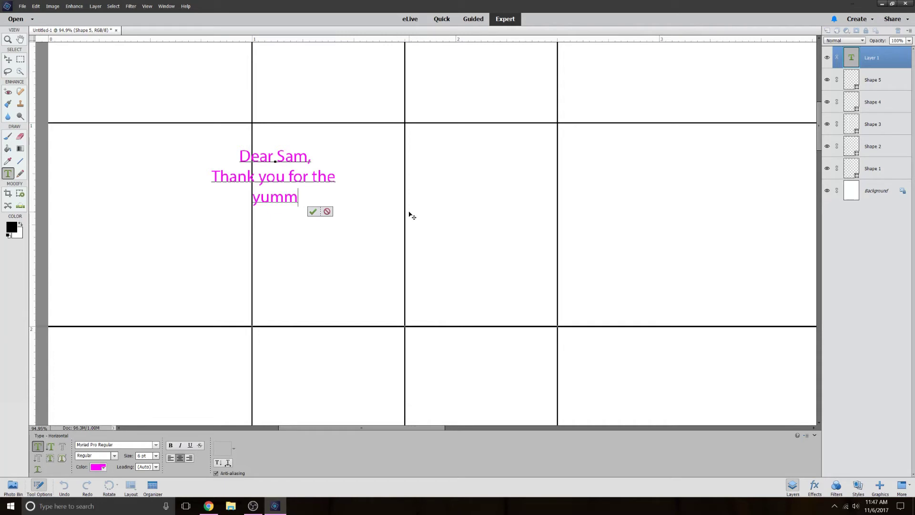
type("y cookies.")
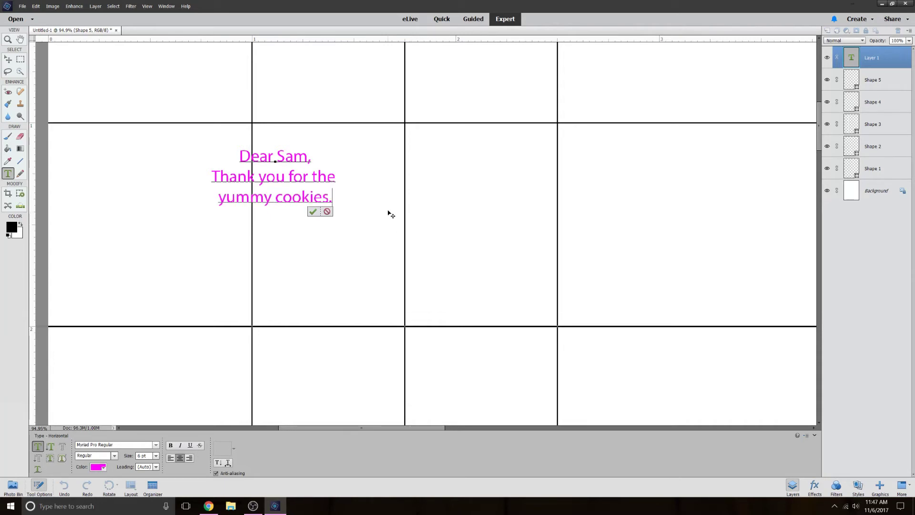
left_click_drag(243, 156, 341, 196)
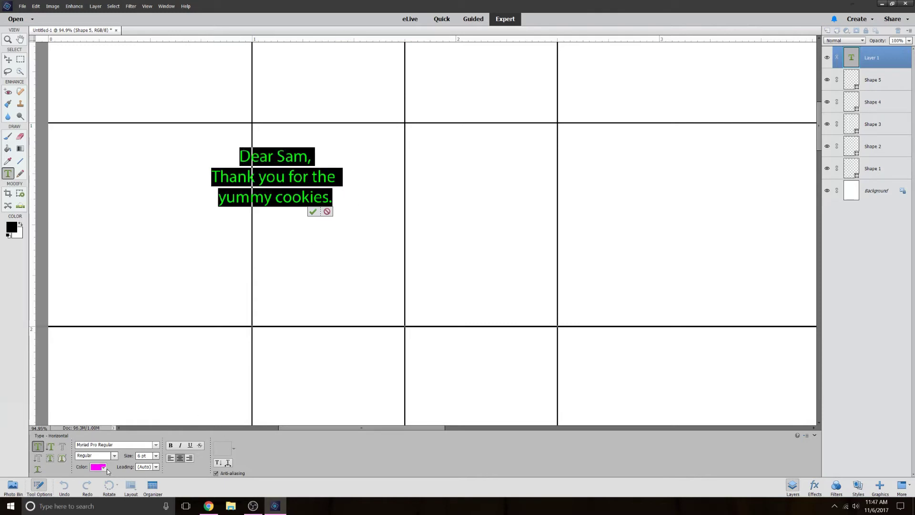
- Change the note's text colour to black and commit it
left_click(103, 468)
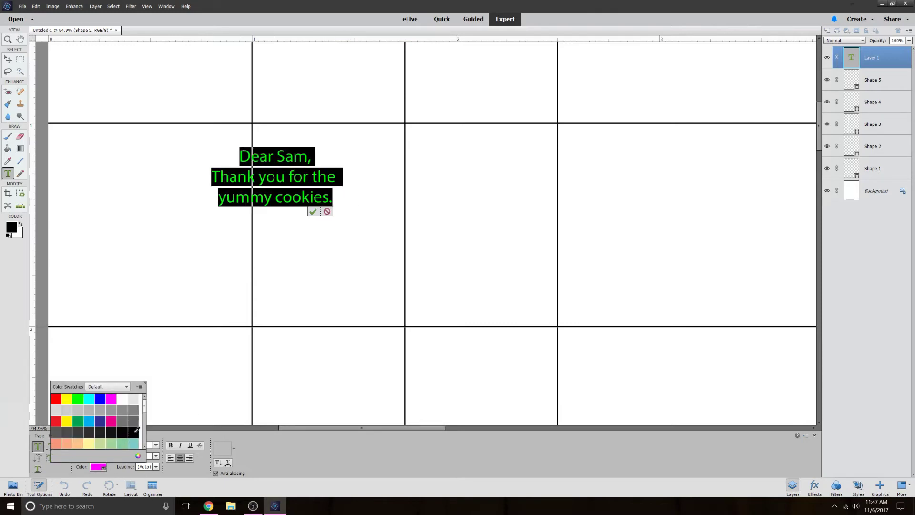
left_click(134, 432)
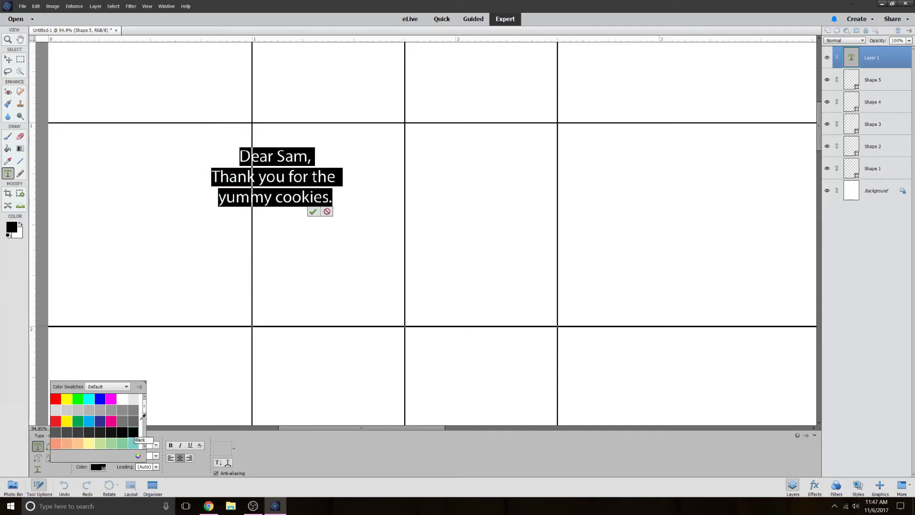
left_click(266, 294)
left_click(266, 294)
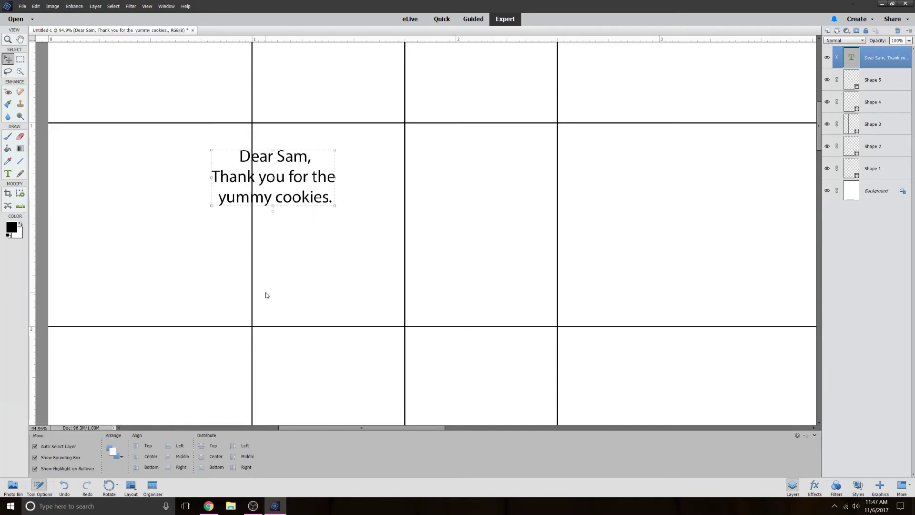
- Left-align the note, set it in Lucida Console Regular, and reselect its three lines
double_click(320, 198)
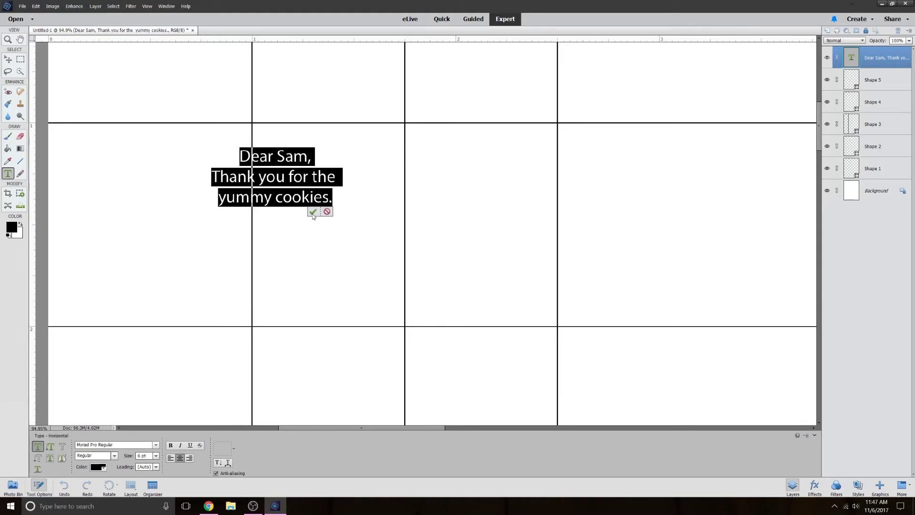
left_click(170, 459)
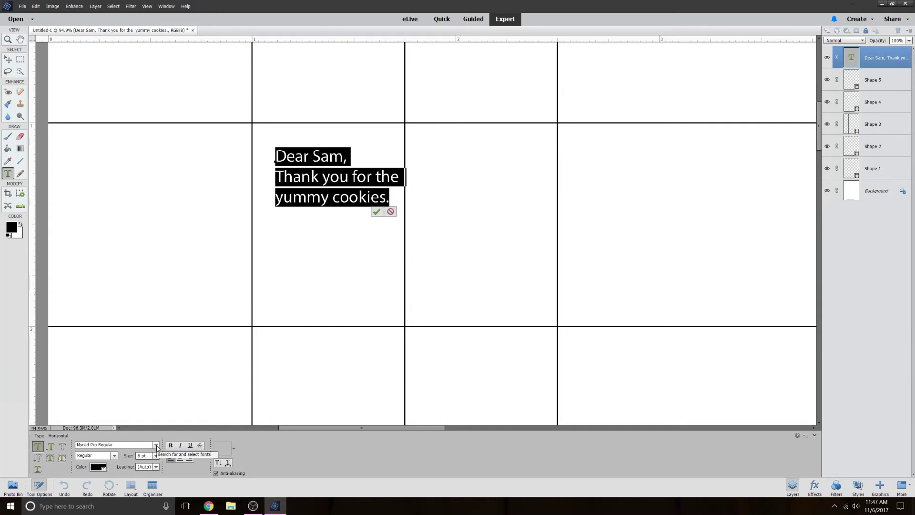
left_click(156, 445)
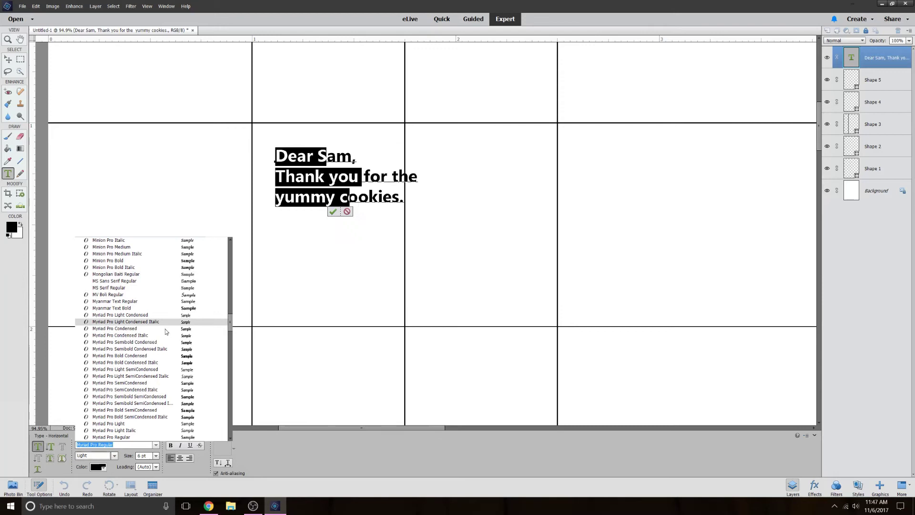
scroll(167, 343, "up", 2)
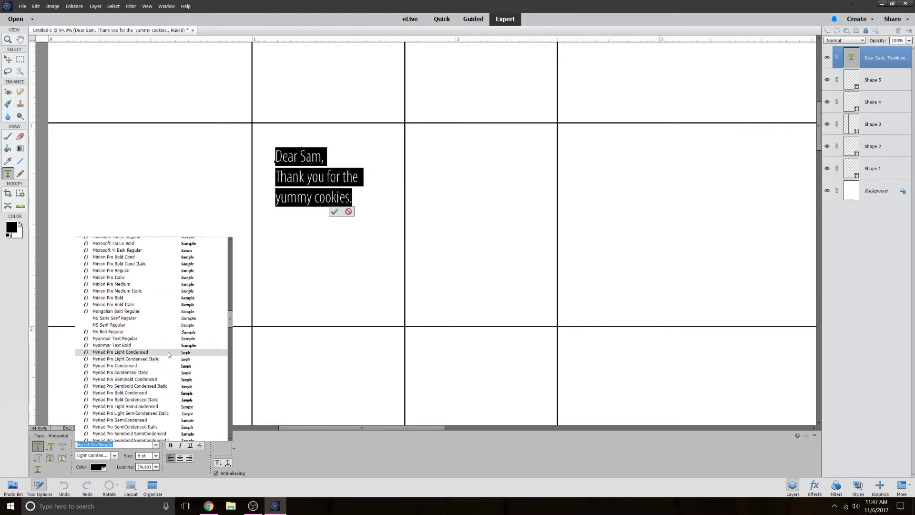
scroll(168, 354, "up", 1)
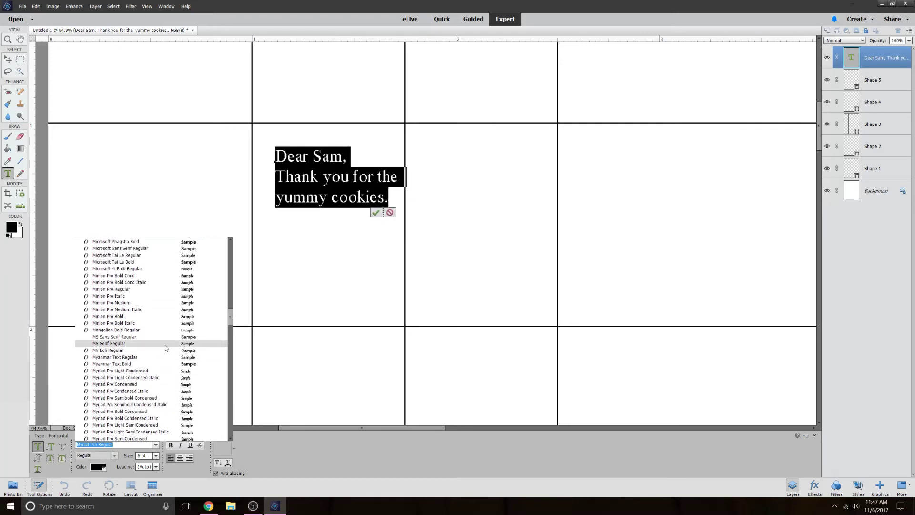
scroll(165, 345, "up", 4)
left_click(187, 271)
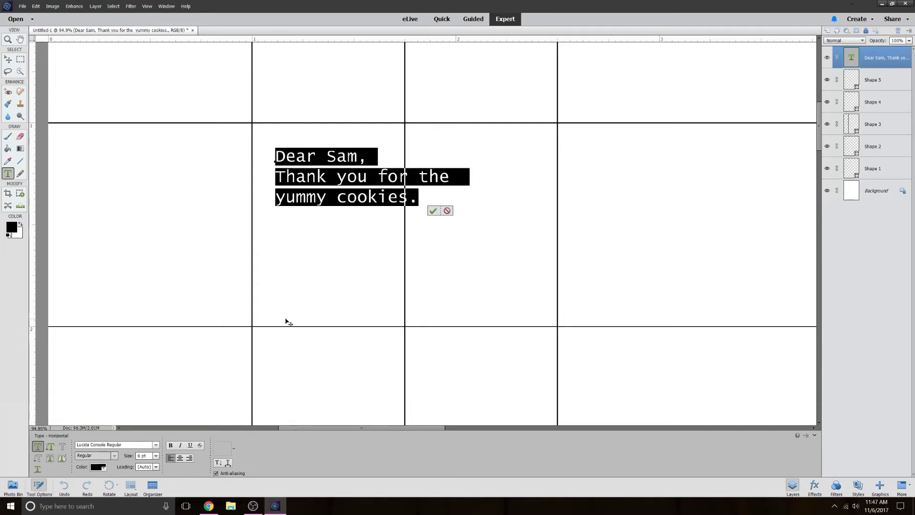
left_click(452, 272)
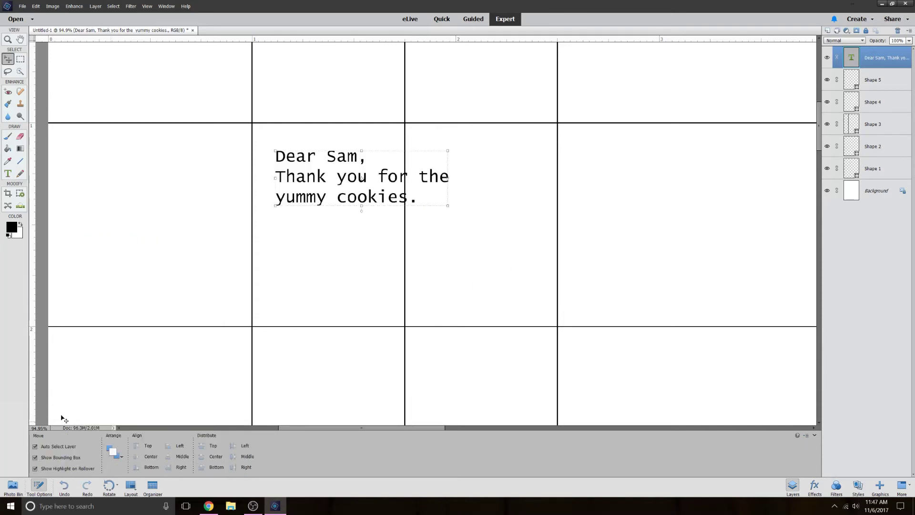
left_click(7, 174)
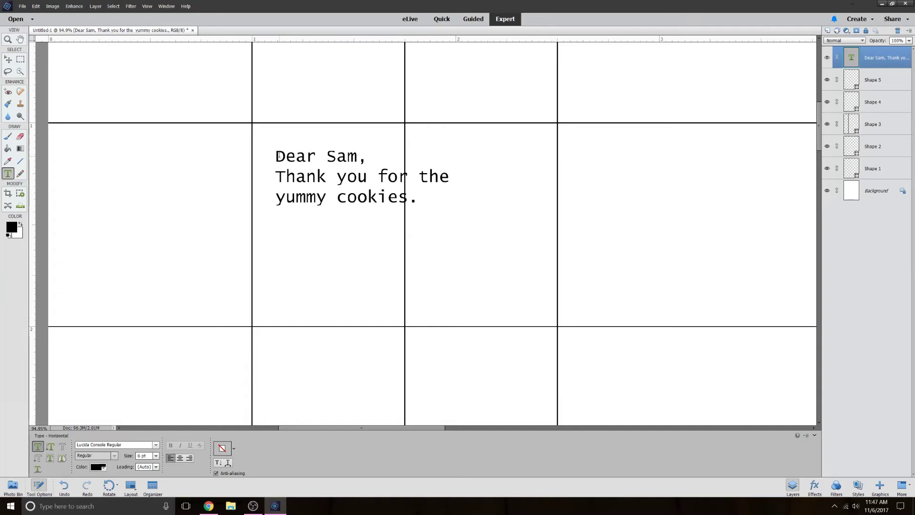
left_click_drag(279, 155, 451, 200)
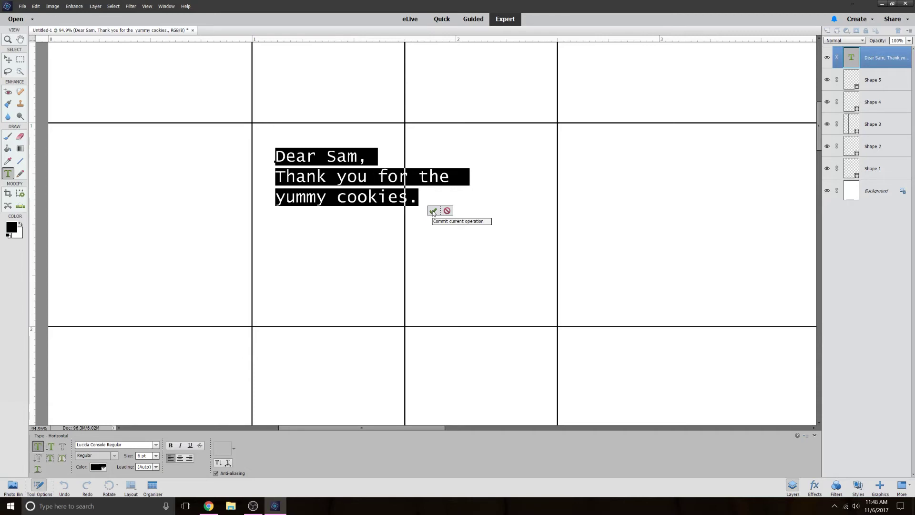
- Shrink the note text to about 33% of its size
left_click(434, 212)
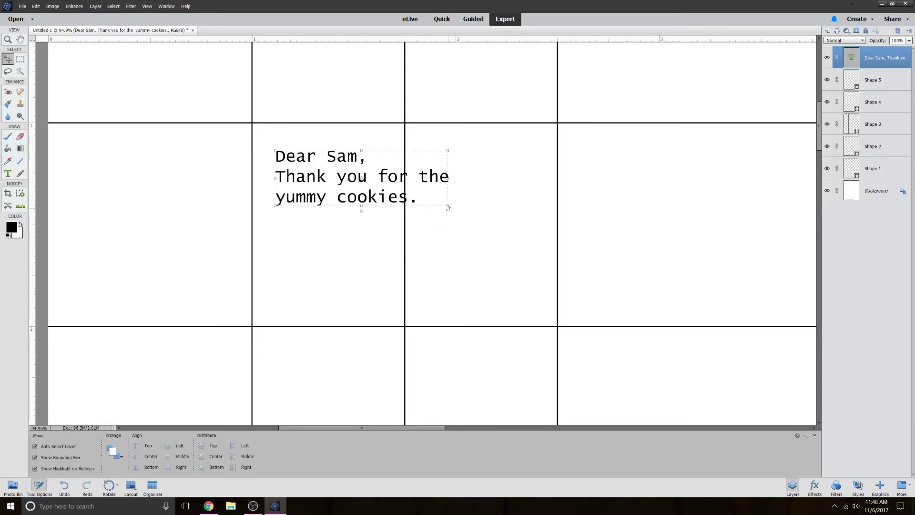
left_click(448, 207)
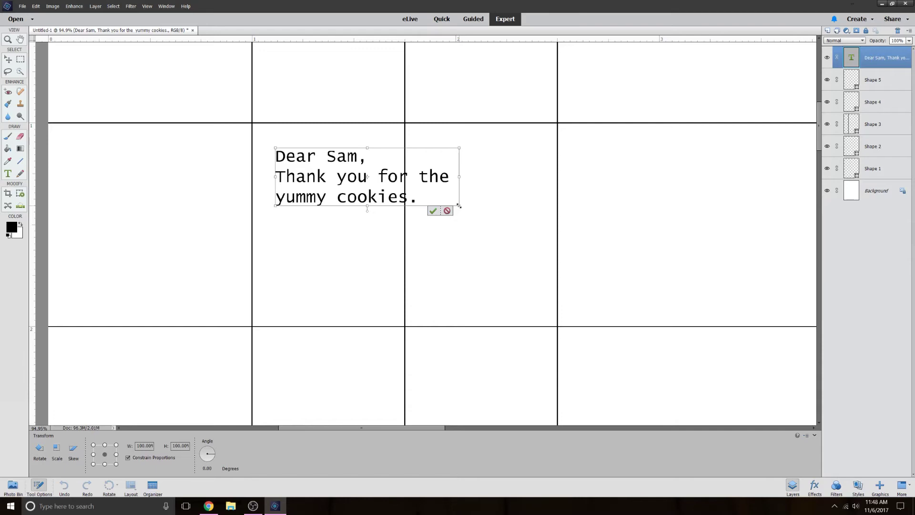
left_click_drag(460, 206, 286, 155)
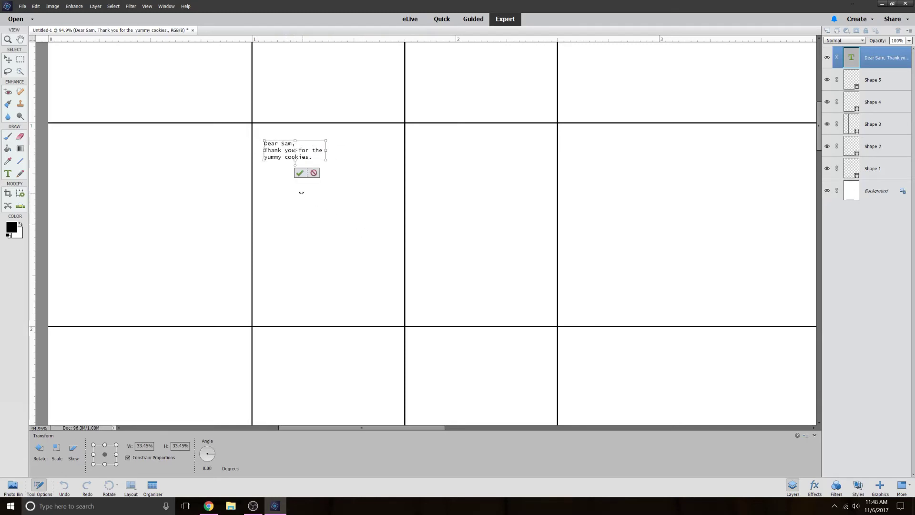
left_click(299, 174)
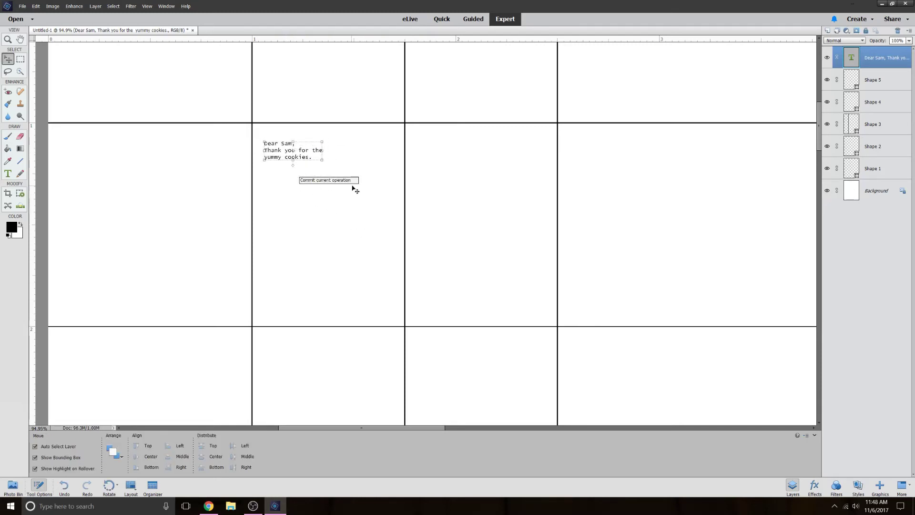
left_click(294, 169)
- Join 'yummy cookies.' onto the second line and nudge the note slightly right and down
double_click(267, 152)
left_click(265, 158)
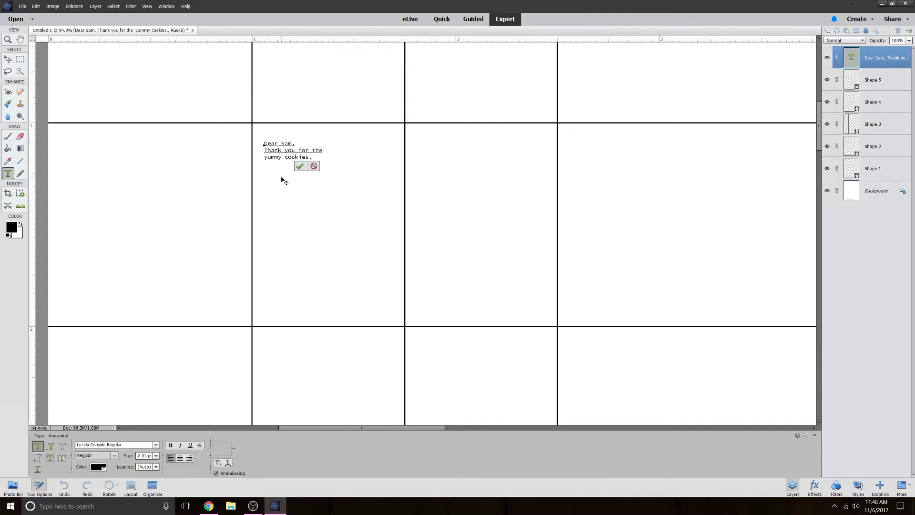
key("BackSpace")
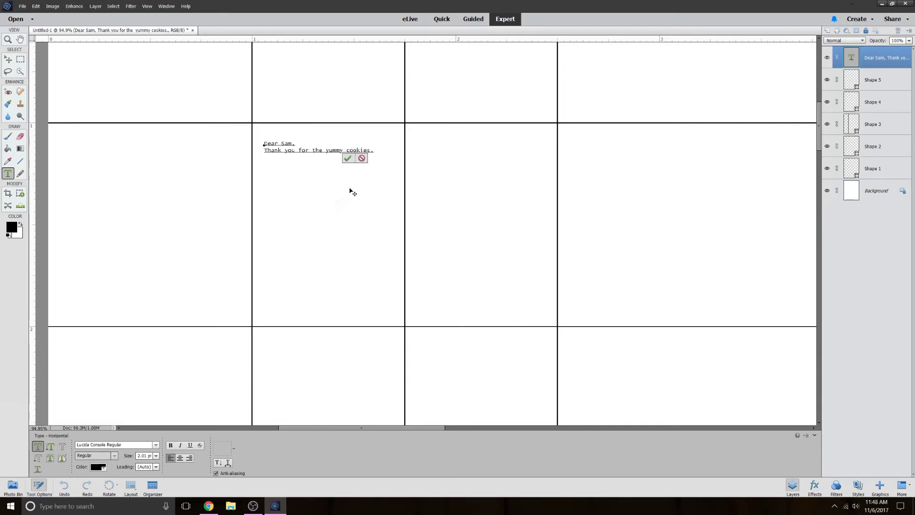
left_click(347, 159)
left_click(310, 172)
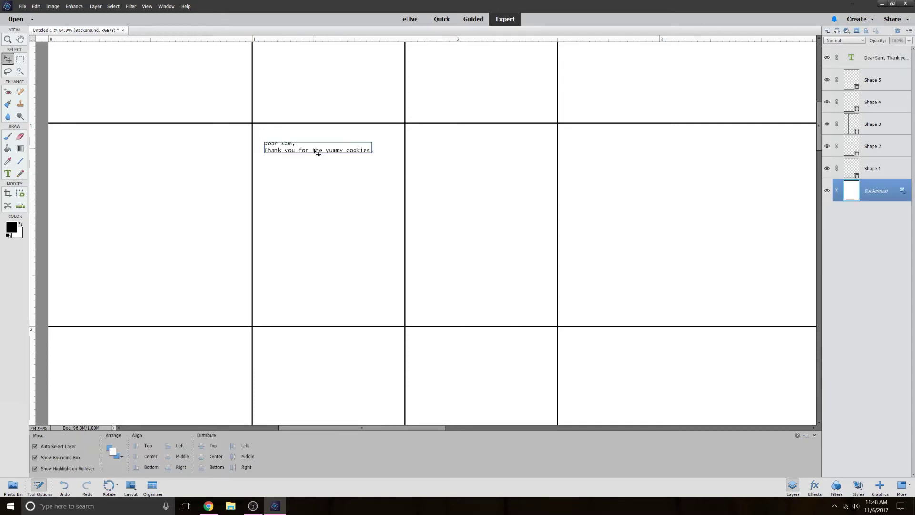
left_click_drag(314, 150, 319, 152)
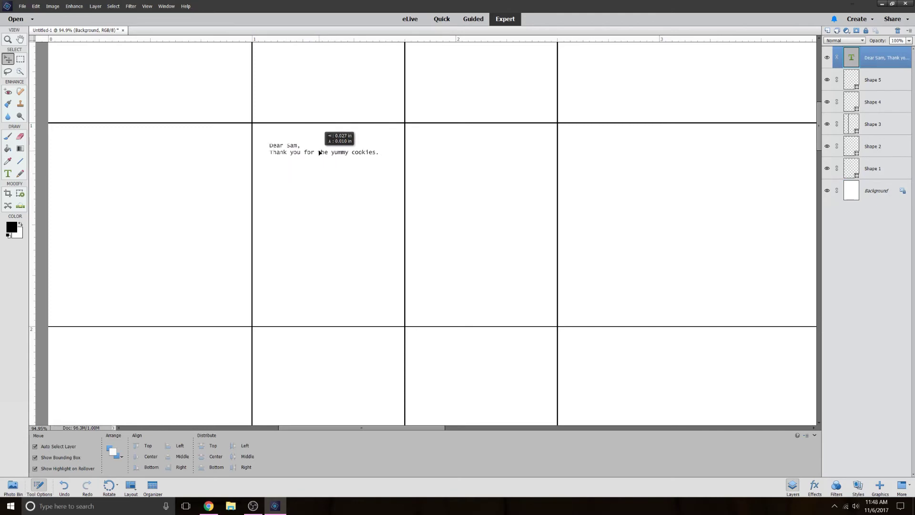
- Continue the letter praising the cookies and suggesting a bakery, ending with 'Awesome Sauce,' and a sign-off
left_click(326, 187)
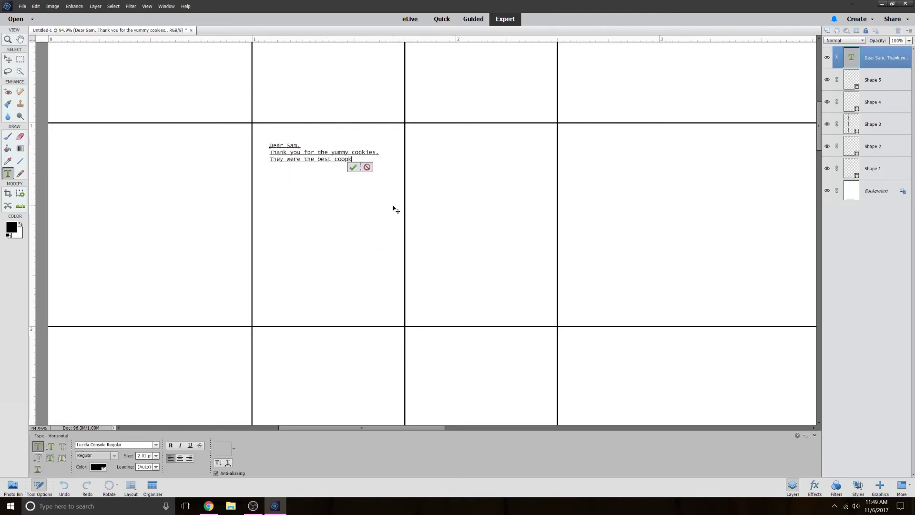
type("ies that i had ever eaten in my life.  You are super cool and should open a bakery so that i can buy cookies everyday for the rest of my life. By the way")
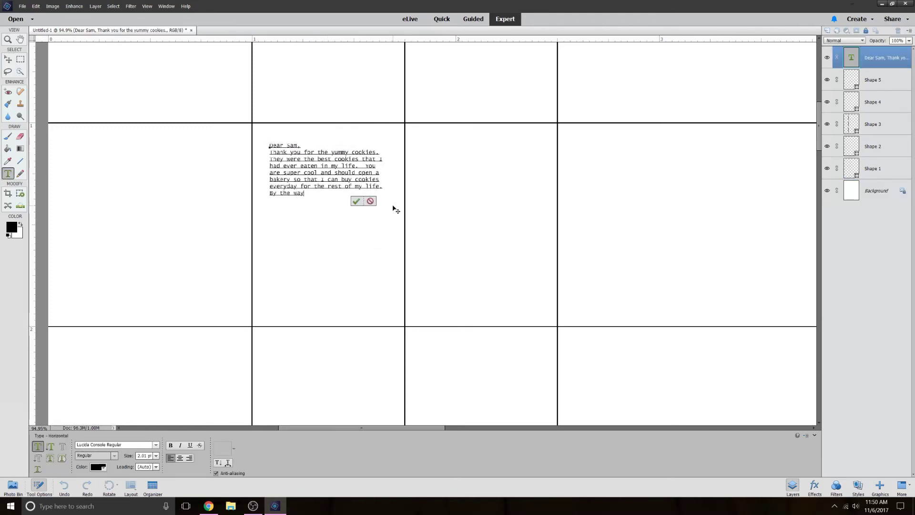
type(" I got a new swing in my backyard and you should definitely check it out next time you come to play at my house.  Also bring your Play station and we can play")
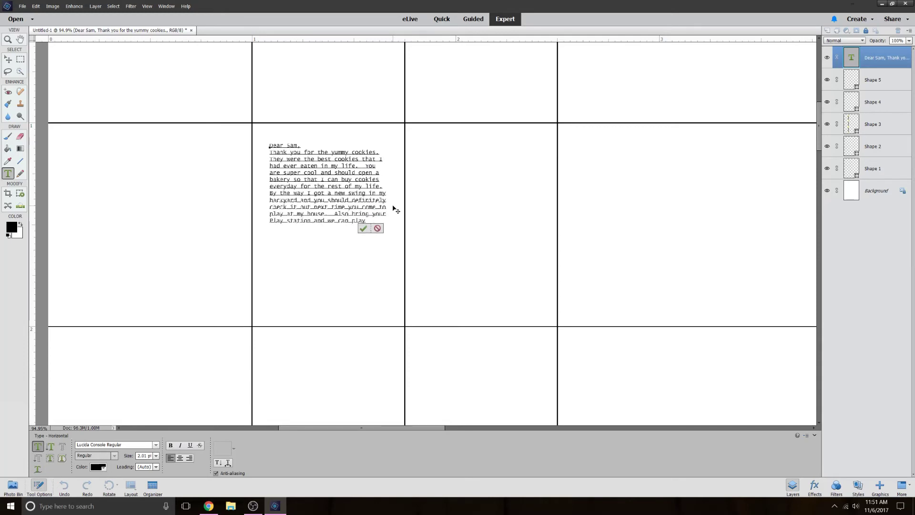
type(" video games to.  You are my favorite friend ever and I will see you when I give you this letter.")
key("Return")
key("Return")
type("Awesome Sauce,")
key("Return")
type("Your Friend Sara")
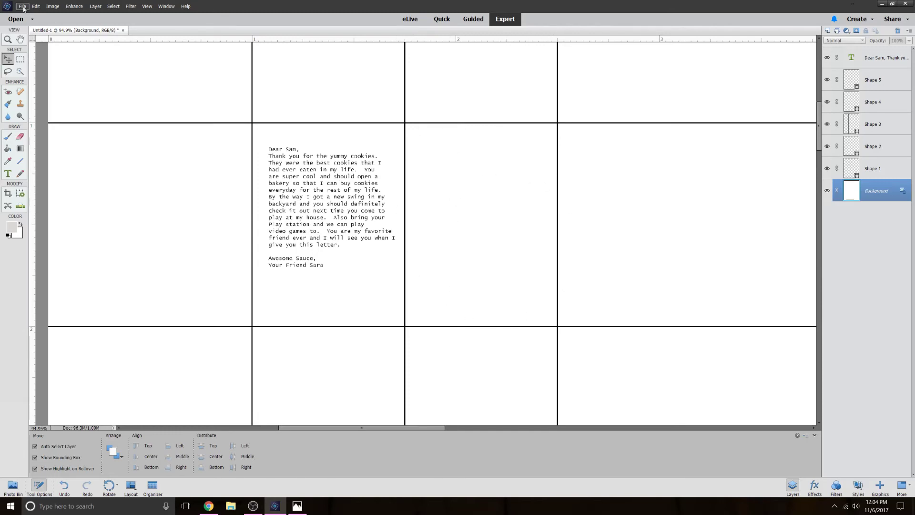
key("ctrl+o")
- Open the sketch 20171106_115829.jpg, copy all of it, and paste it into the letter page
double_click(123, 88)
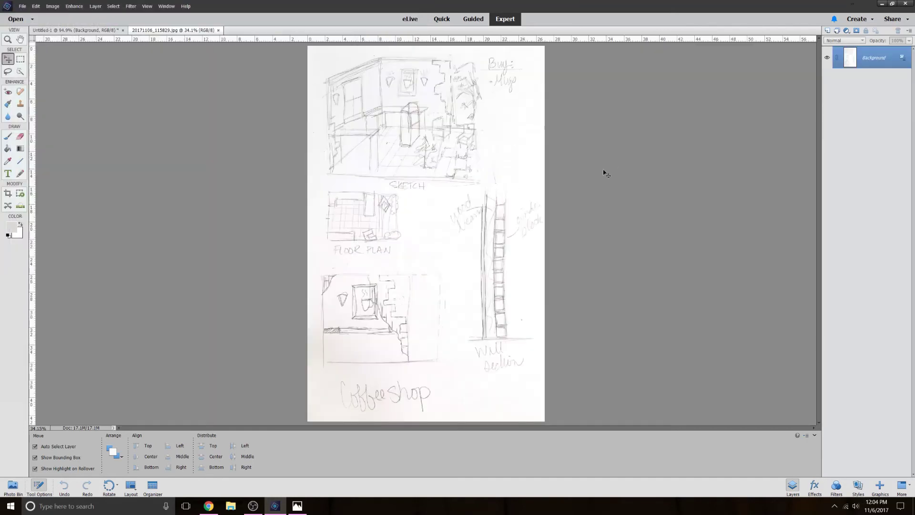
key("ctrl+Tab")
key("ctrl+Tab")
left_click(113, 6)
left_click(119, 16)
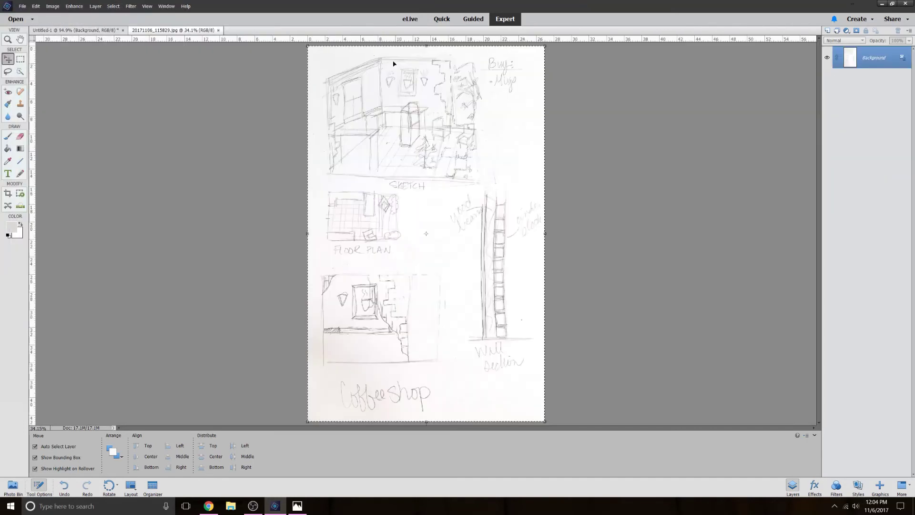
key("ctrl+Tab")
key("z")
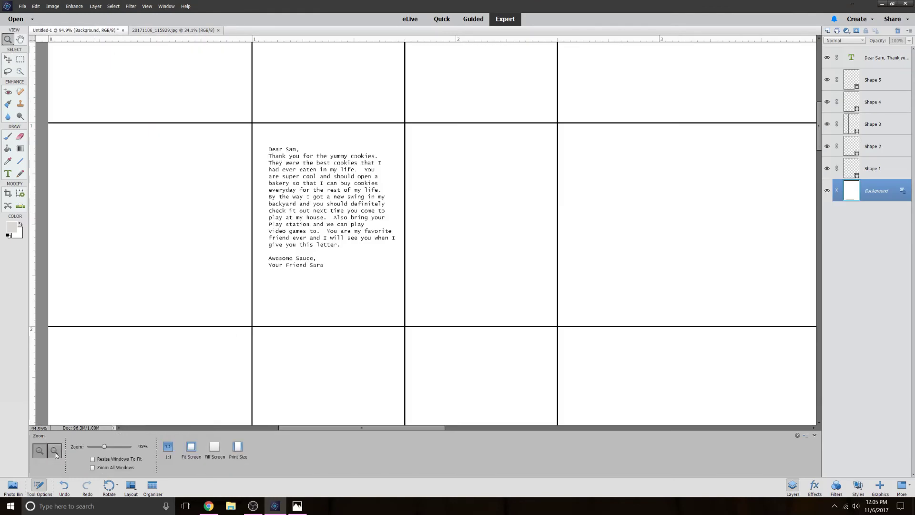
left_click(191, 446)
key("ctrl+v")
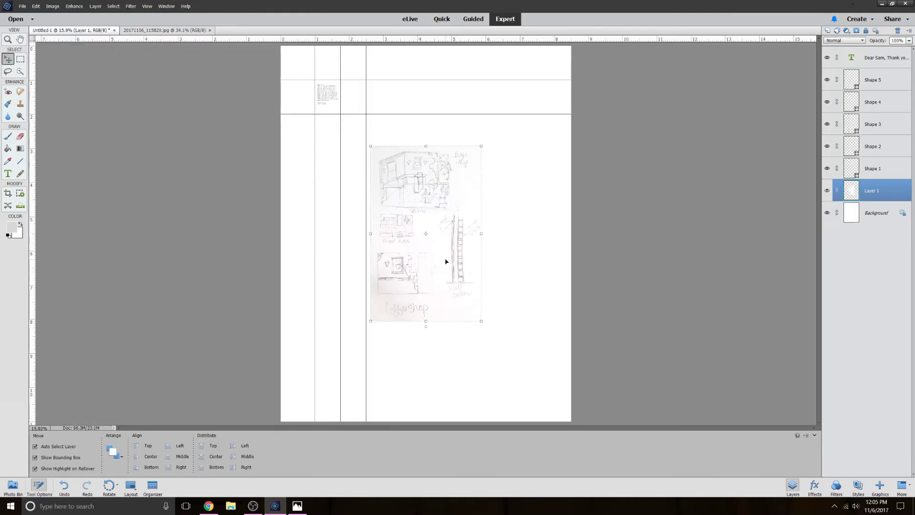
- Scale the sketch into its grid panel and widen it to fill the cell
mouse_move(483, 322)
left_mouse_down()
mouse_move(386, 171)
mouse_move(363, 88)
left_mouse_up()
key("Return")
key("z")
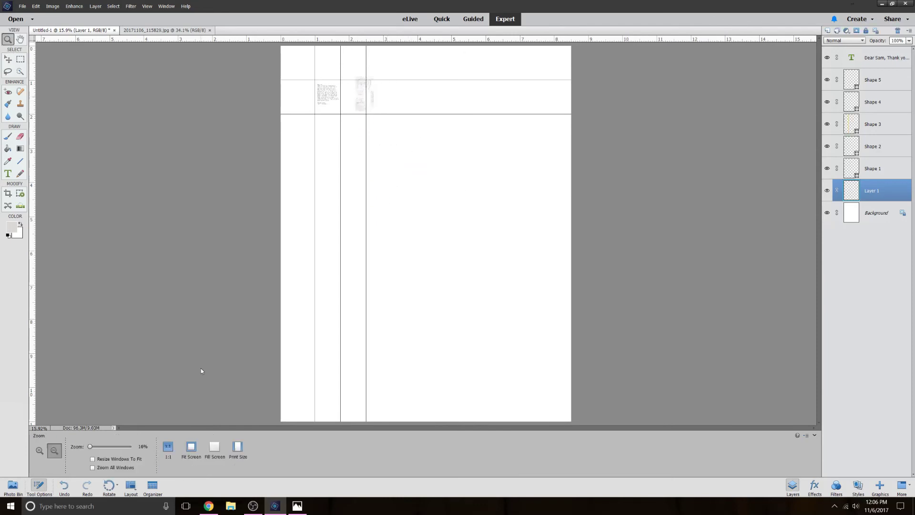
left_click_drag(286, 72, 415, 133)
key("ctrl+t")
left_click_drag(470, 173, 376, 173)
left_click(502, 311)
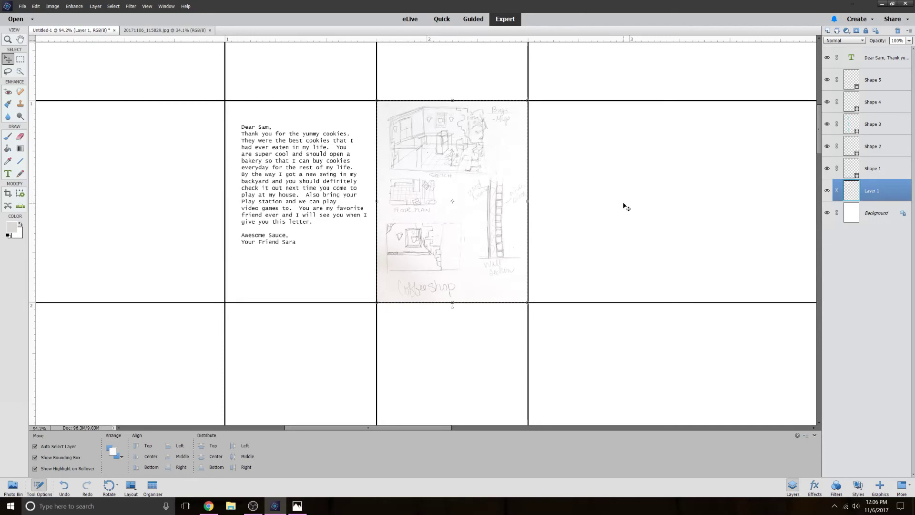
left_click(886, 169)
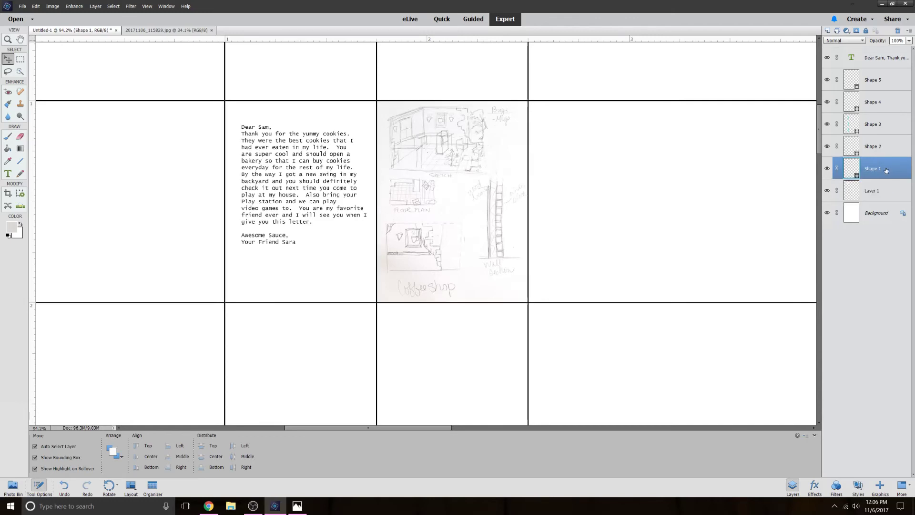
left_click(827, 170)
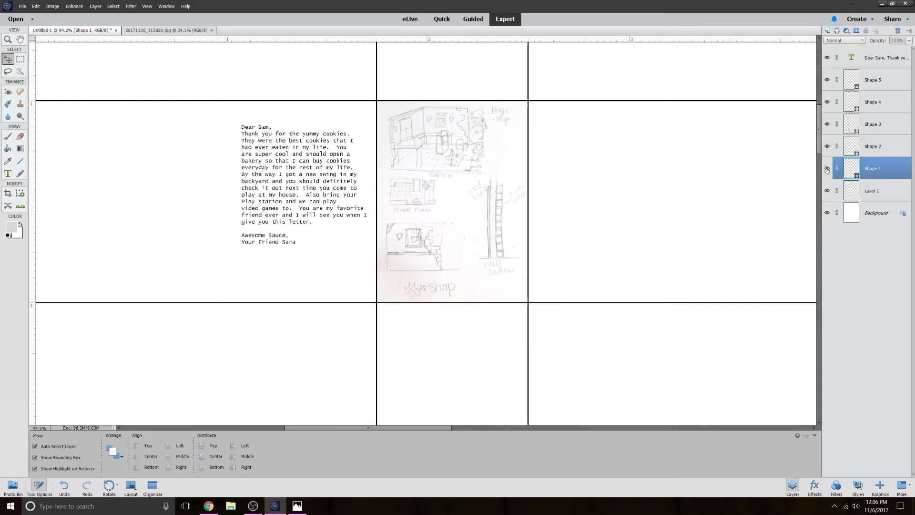
left_click(828, 147)
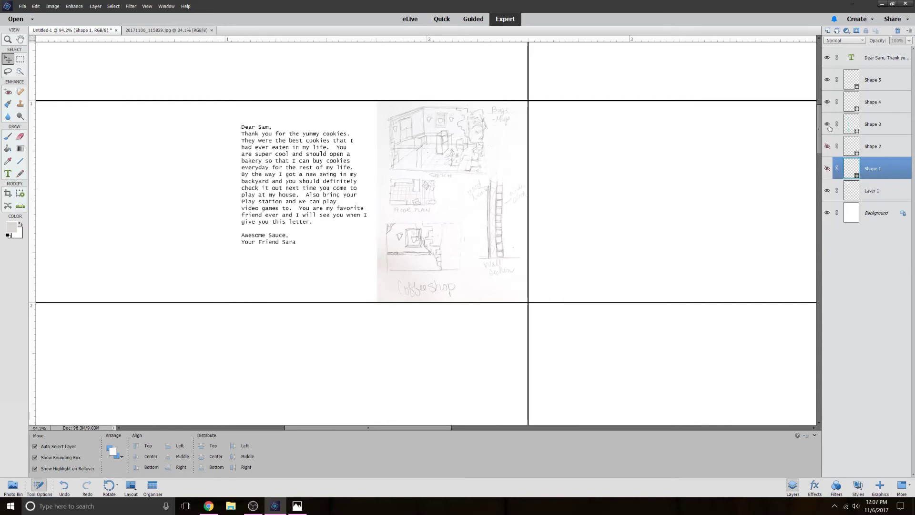
left_click(828, 123)
left_click(828, 102)
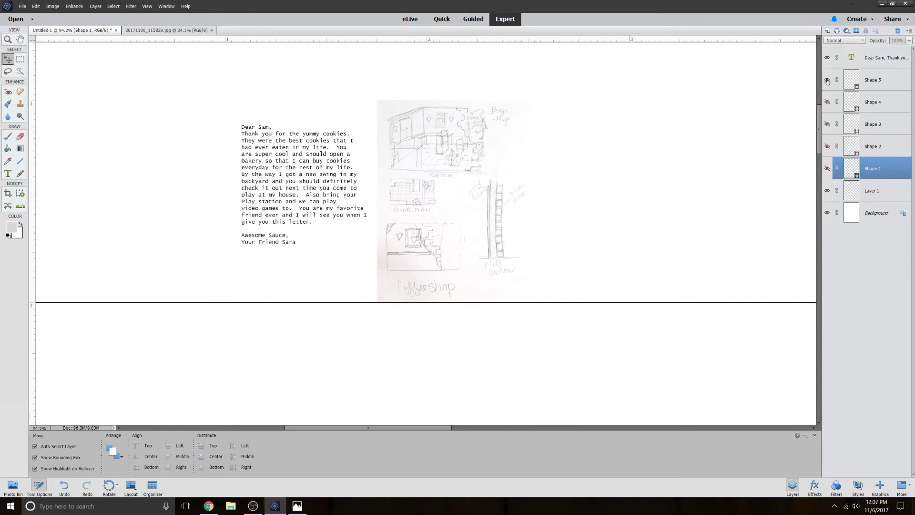
left_click(828, 81)
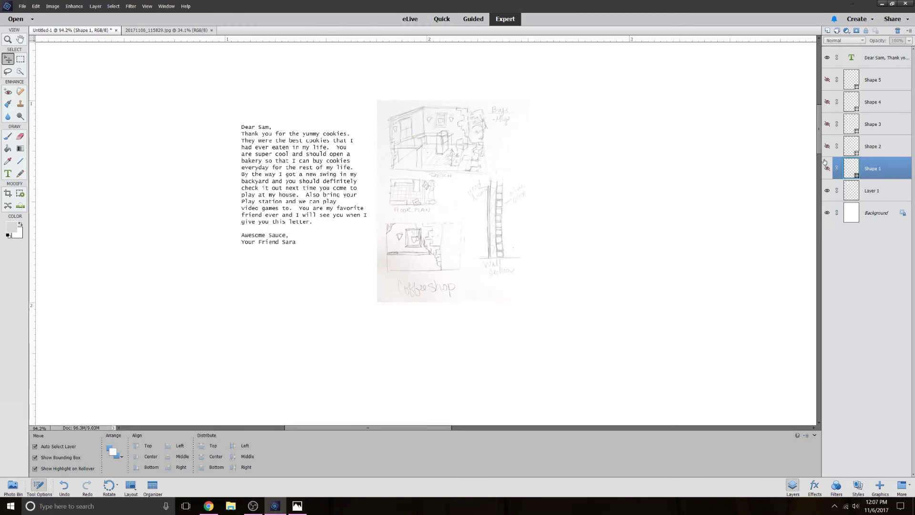
left_click(827, 80)
left_click(827, 101)
left_click(827, 123)
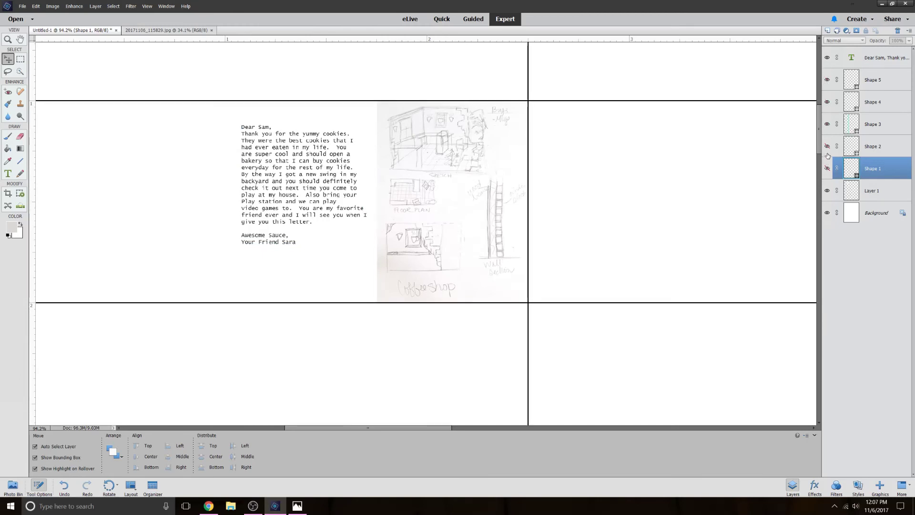
left_click(827, 146)
left_click(827, 168)
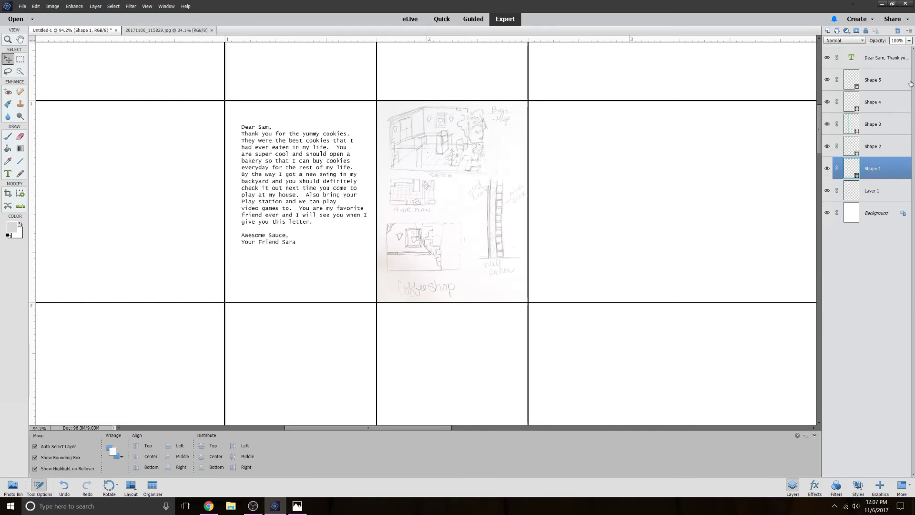
- Fade the Shape 1 grid line to 10% opacity
left_click(909, 41)
left_click_drag(912, 51, 881, 54)
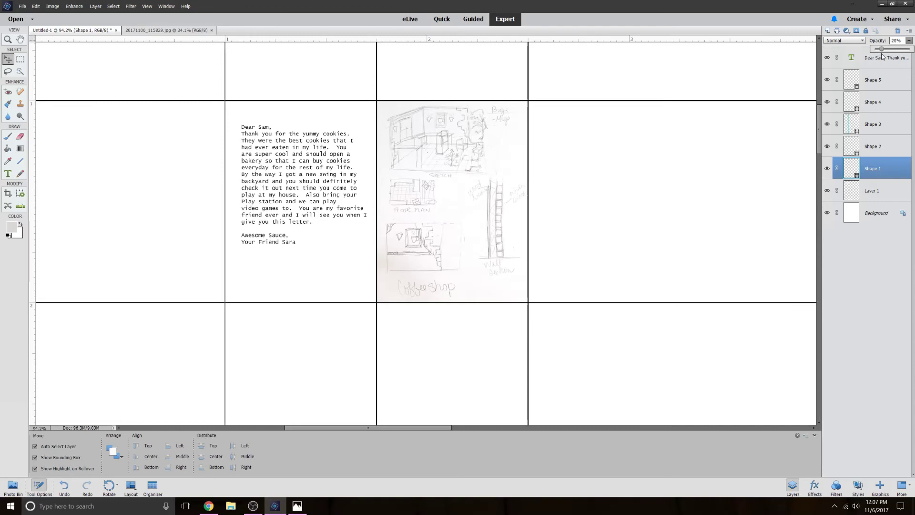
left_click(772, 163)
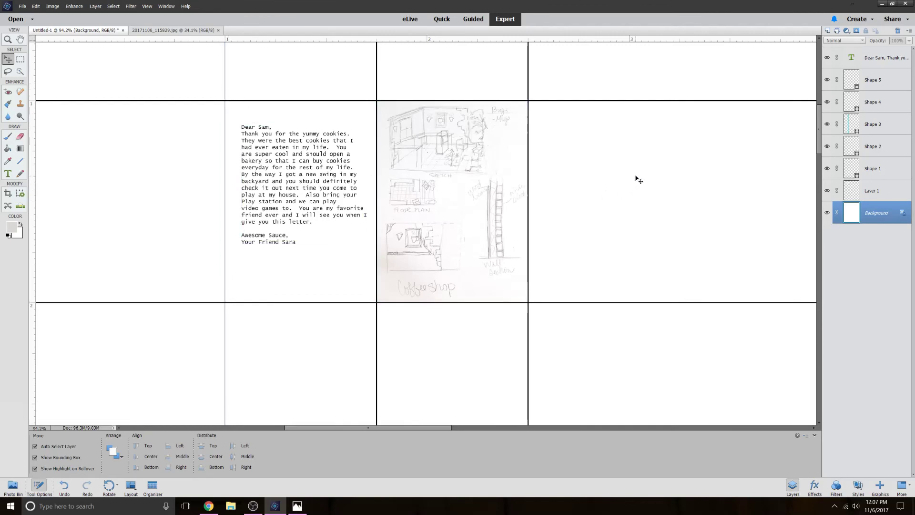
left_click(888, 169)
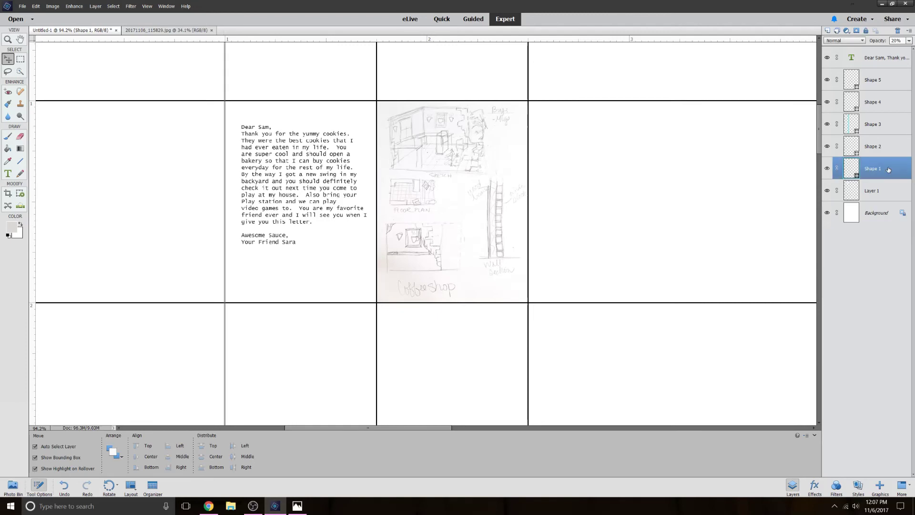
left_click(909, 41)
left_click_drag(883, 51, 879, 50)
left_click(441, 62)
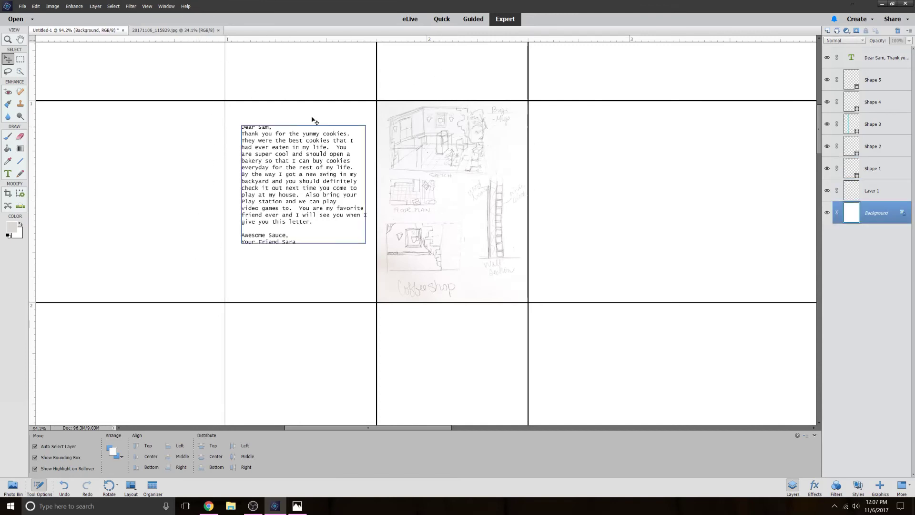
- Fade the Shape 2, 3, 4 and 5 grid lines to about 10% opacity
left_click(902, 141)
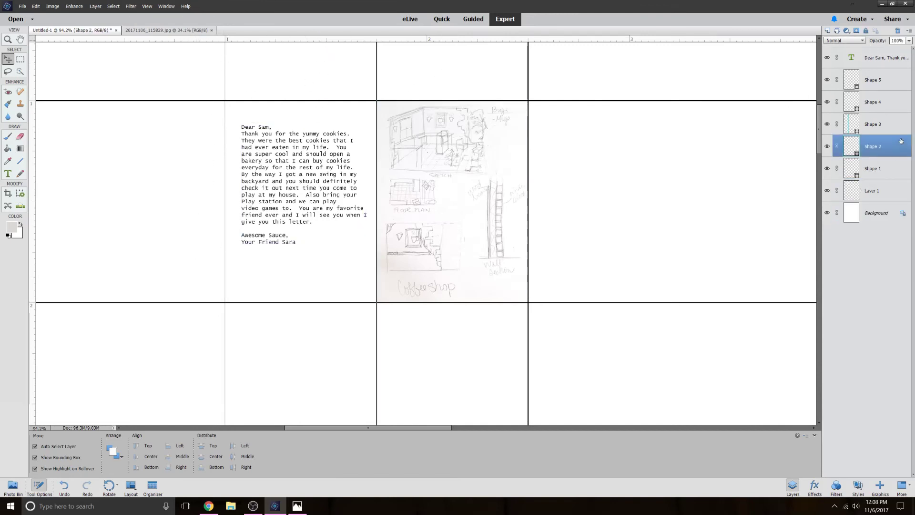
left_click(909, 41)
left_click_drag(909, 49, 879, 50)
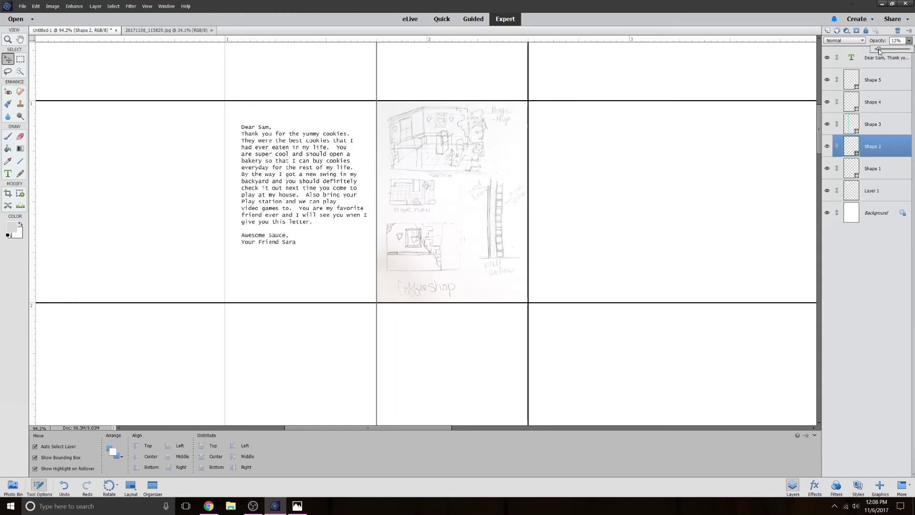
left_click(746, 72)
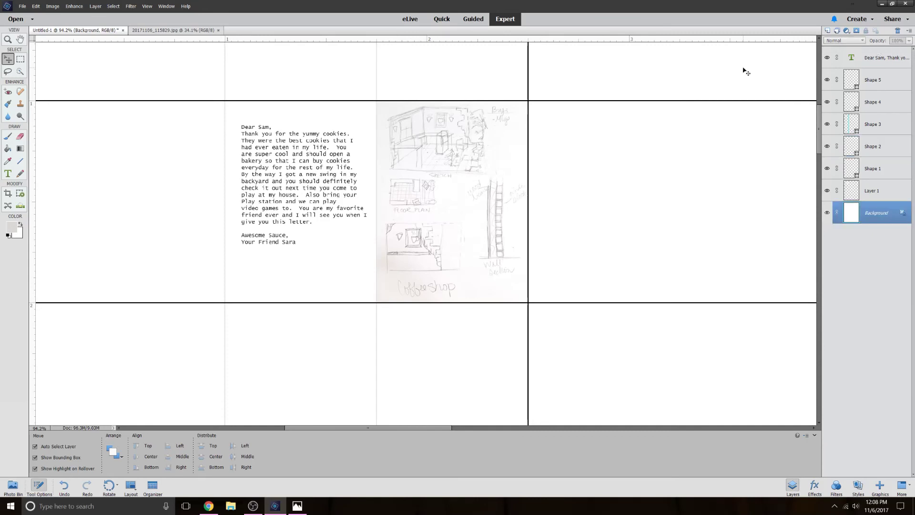
left_click(897, 126)
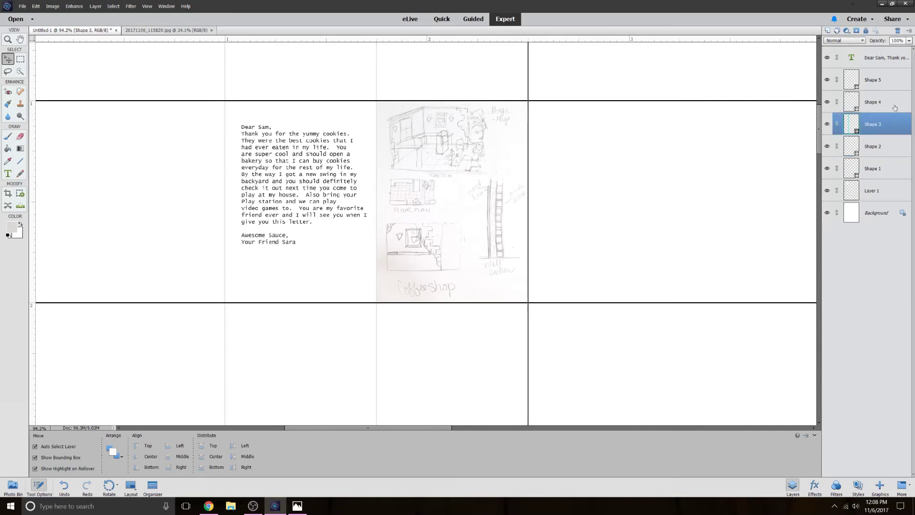
left_click(909, 41)
left_click_drag(908, 49, 880, 54)
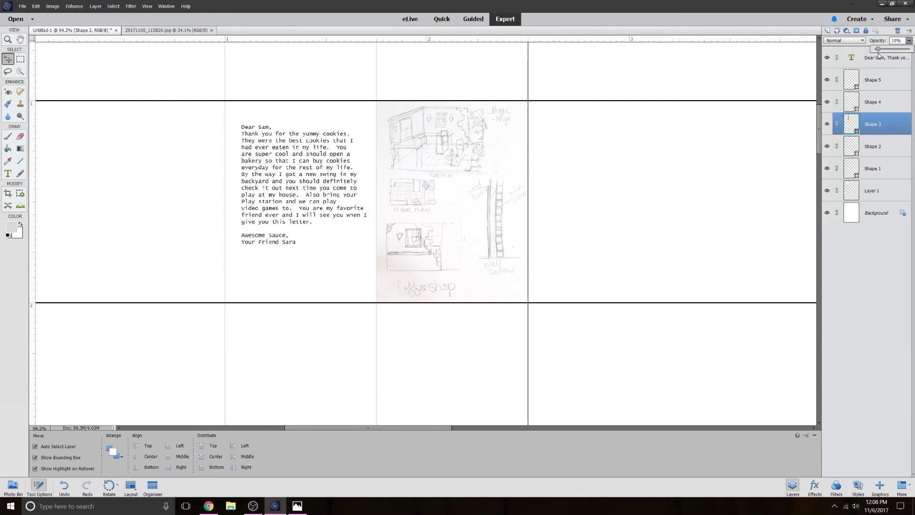
left_click(658, 77)
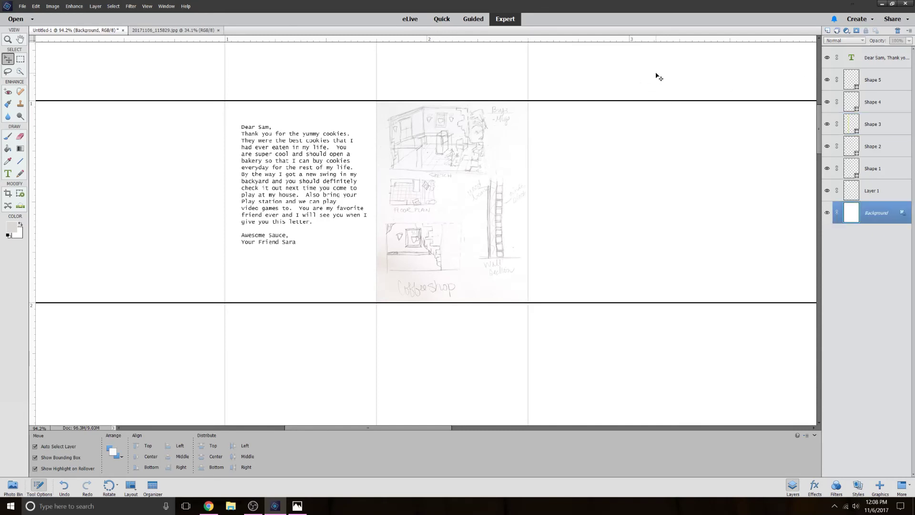
left_click(894, 103)
key("1")
left_click(884, 79)
key("1")
left_click(645, 365)
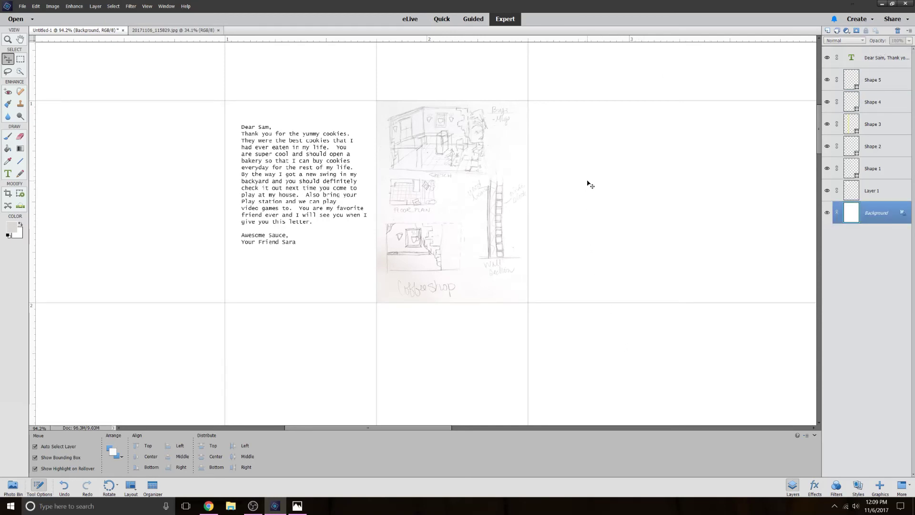
- Set up printing on Letter paper with Crop to Fit turned off
left_click(22, 6)
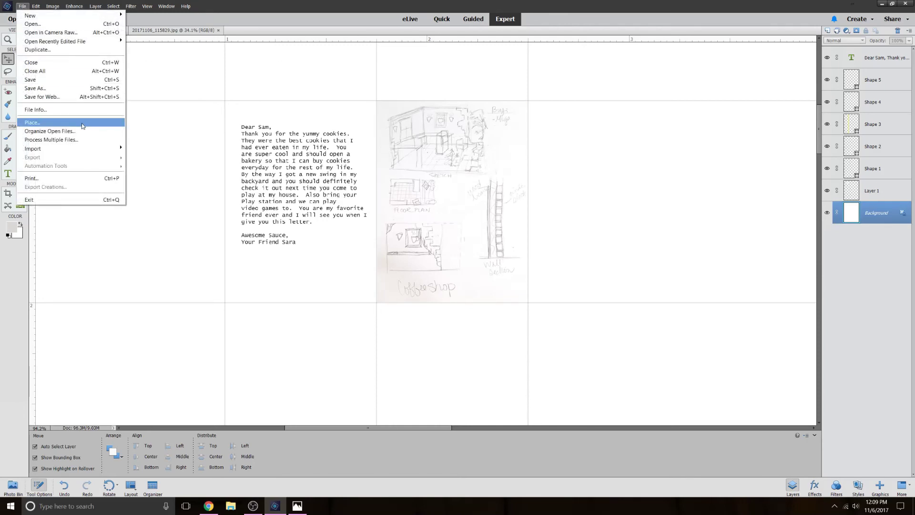
left_click(73, 180)
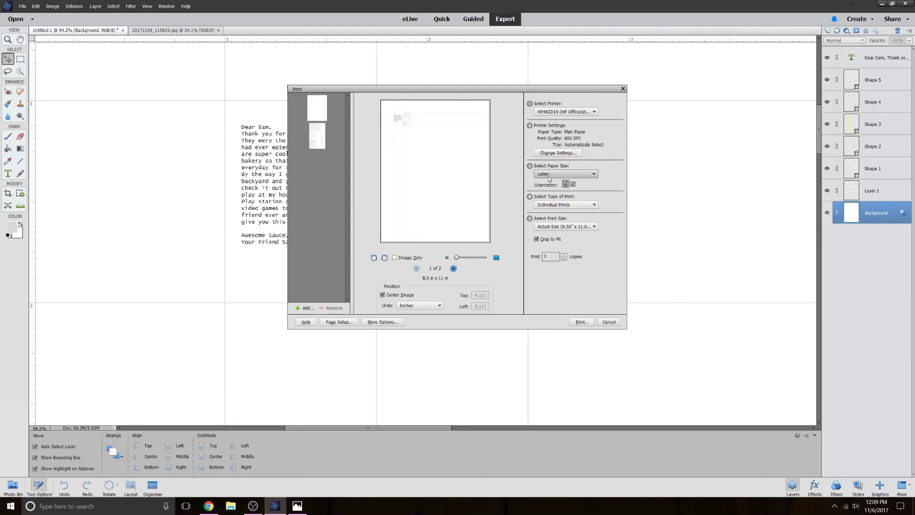
left_click(595, 174)
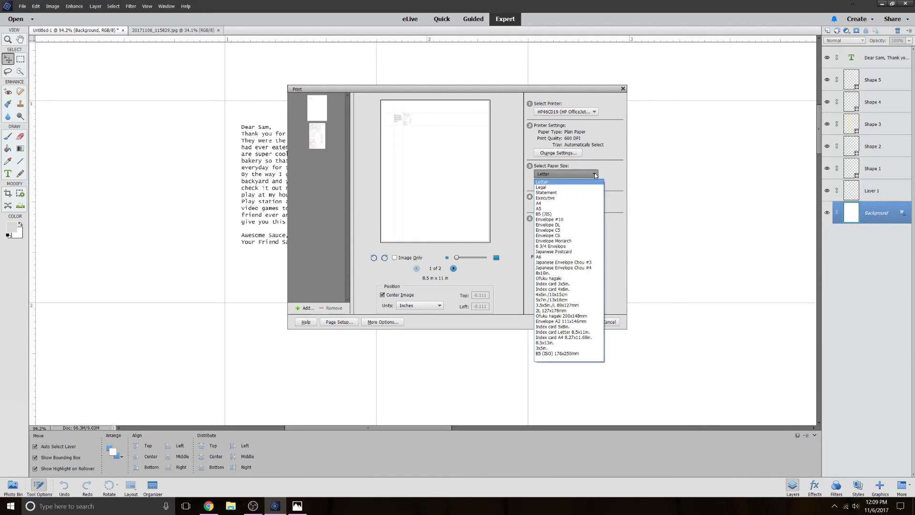
left_click(561, 183)
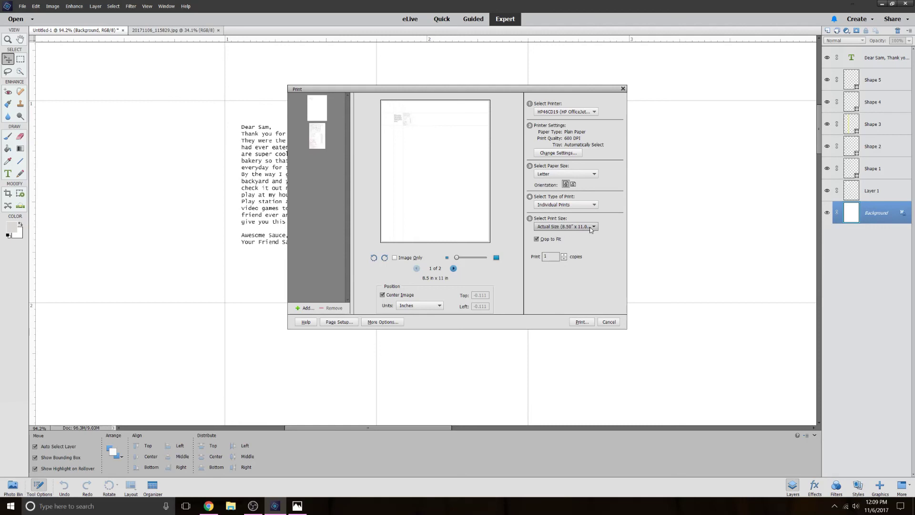
left_click(537, 240)
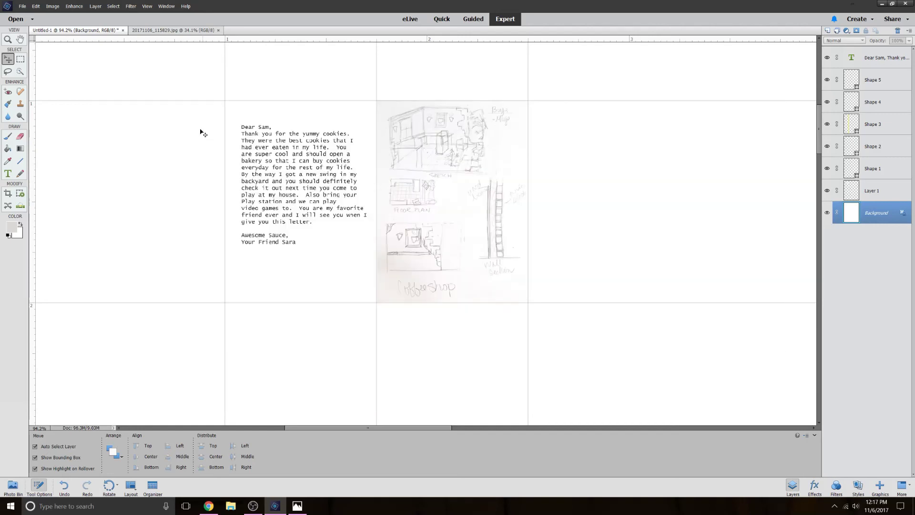
- Begin Save As and switch the format to JPEG (*.JPG;*.JPEG;*.JPE) on the Desktop
left_click(22, 6)
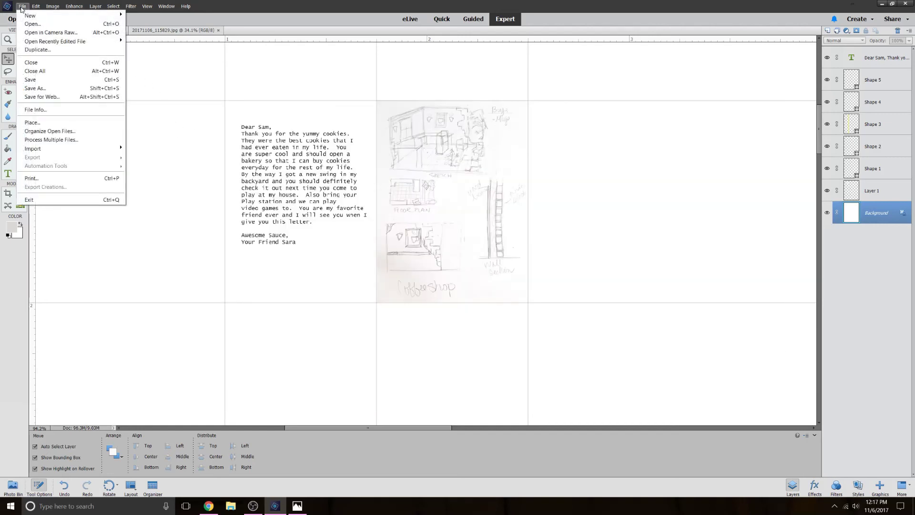
left_click(39, 80)
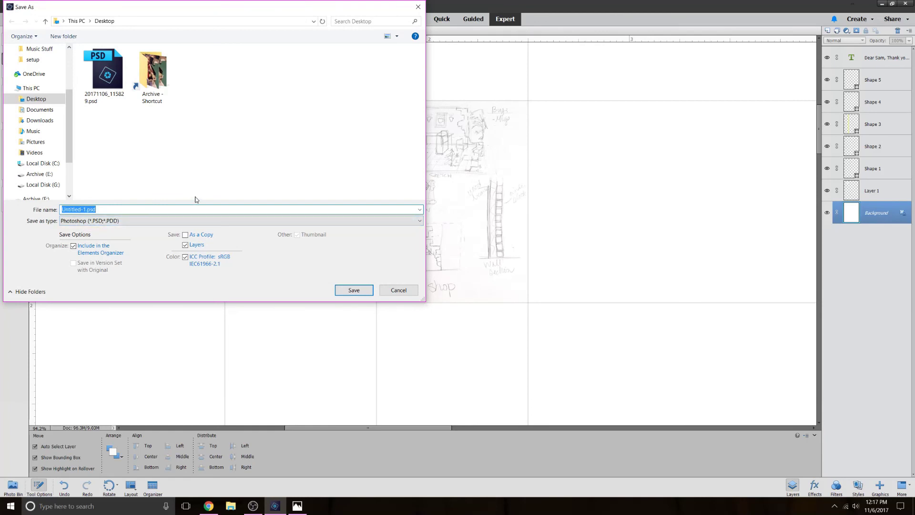
left_click(422, 223)
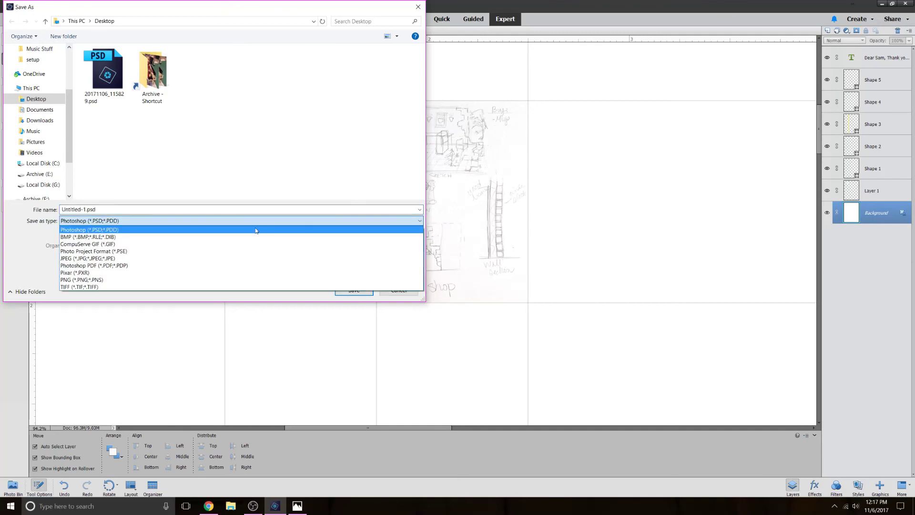
left_click(111, 259)
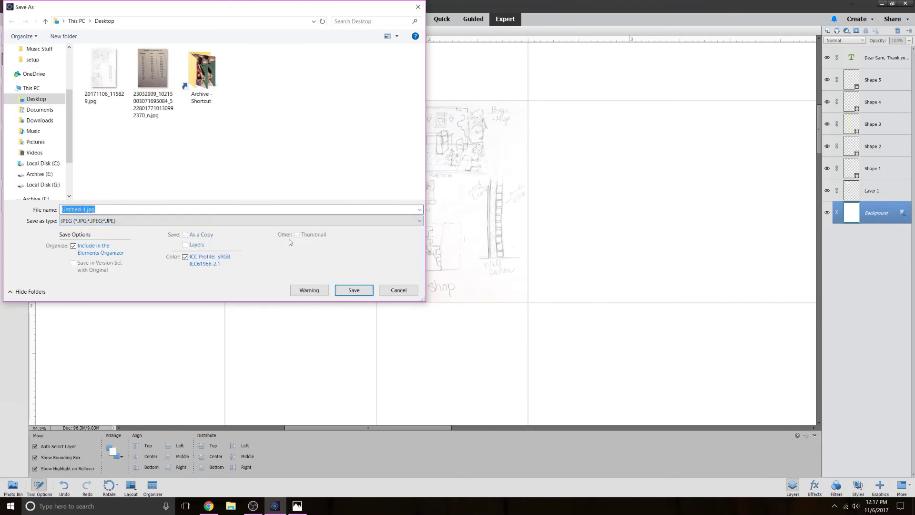